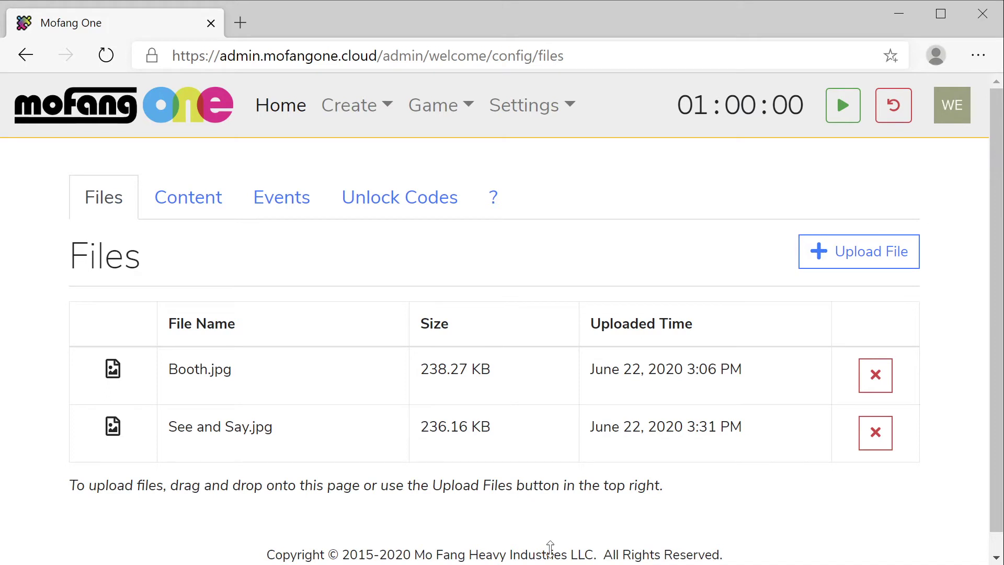
Switch to the game's still-empty Content section.
click(187, 213)
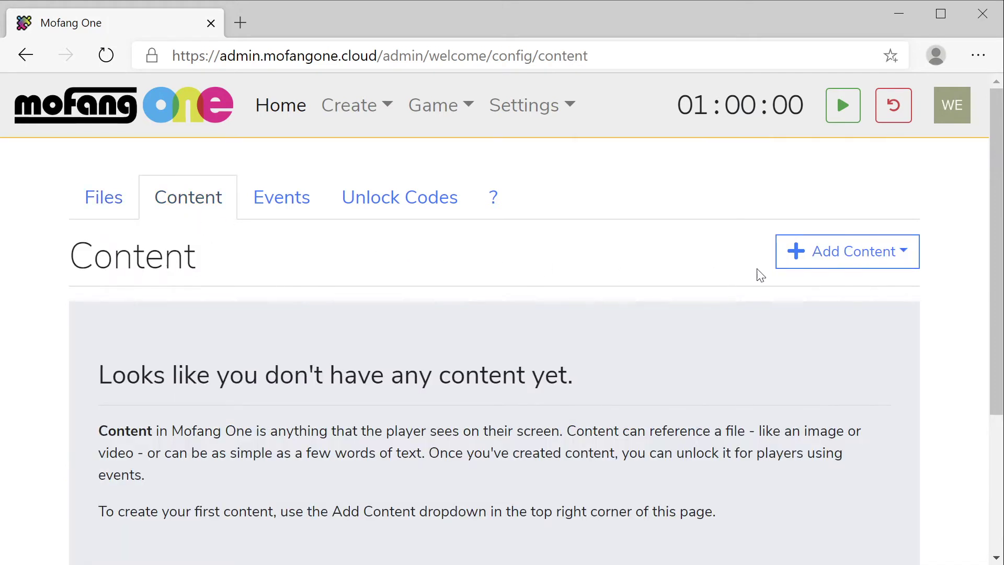
Add an image content item named 'See and Say Toy Closeup' with caption 'See and Say'.
click(843, 267)
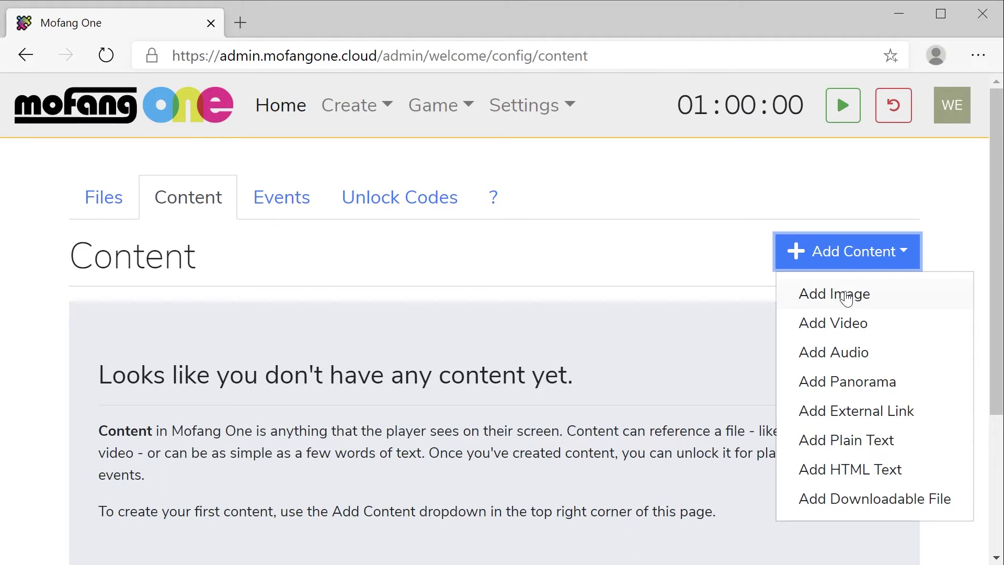
click(845, 296)
click(527, 338)
key(ctrl+a)
text(See and Say Toy Closeup)
key(Tab)
key(Tab)
text(See and Say)
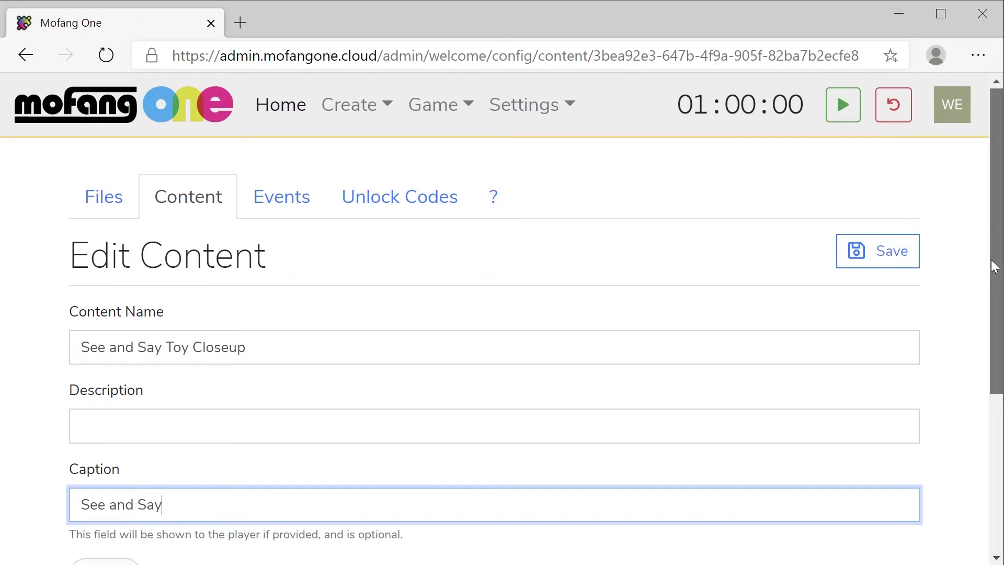
Set the image's source file to See and Say.jpg and save it.
scroll(994, 265, down, 4)
click(912, 486)
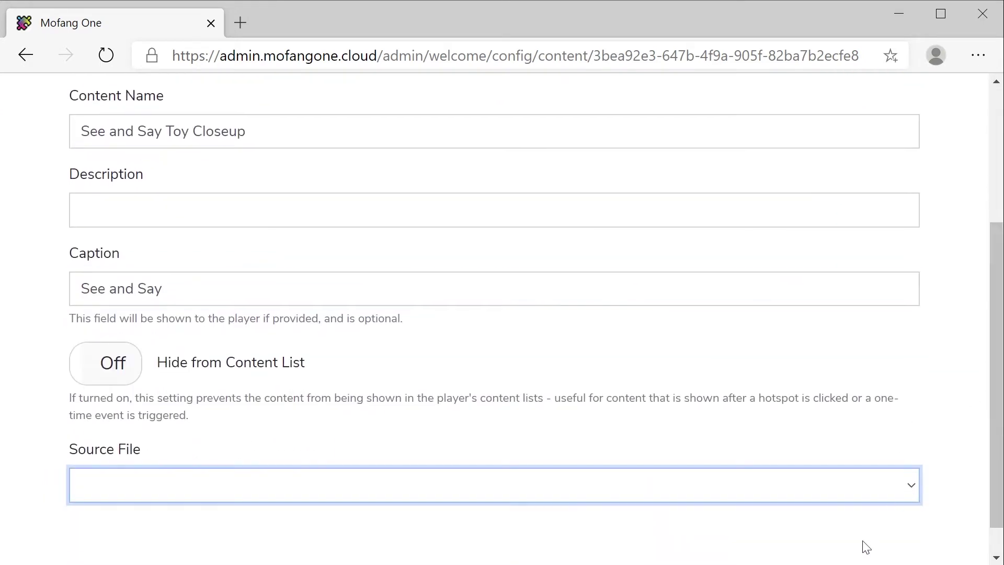
click(938, 506)
drag(997, 277, 998, 141)
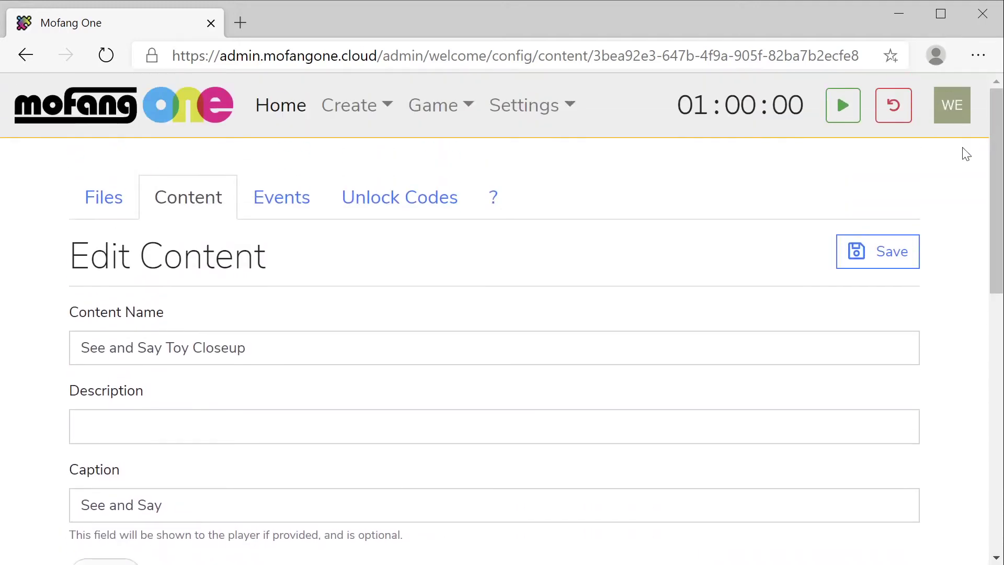
click(895, 249)
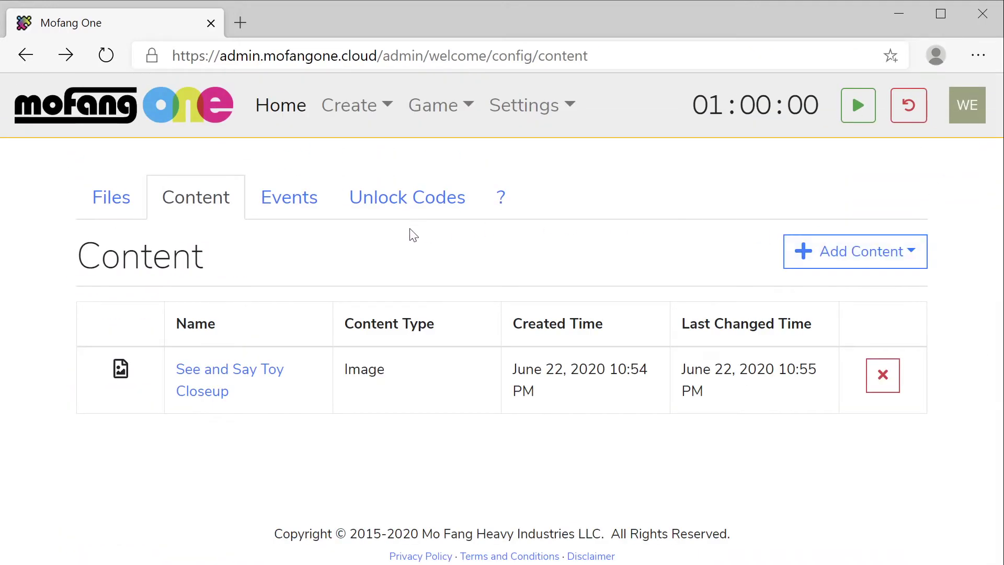
Create an event 'toyfound' described as 'Player discovers the See and Say'.
click(299, 208)
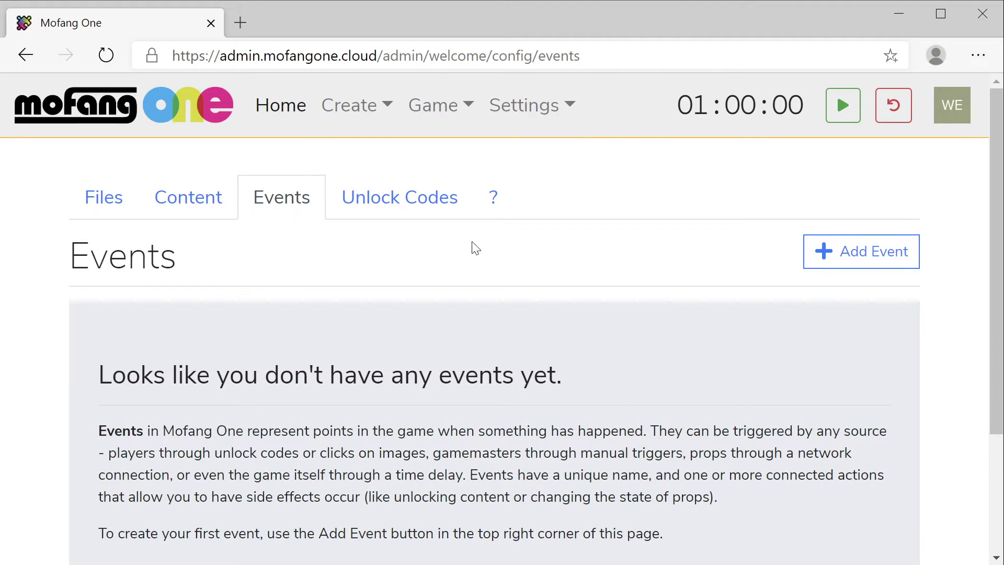
click(833, 254)
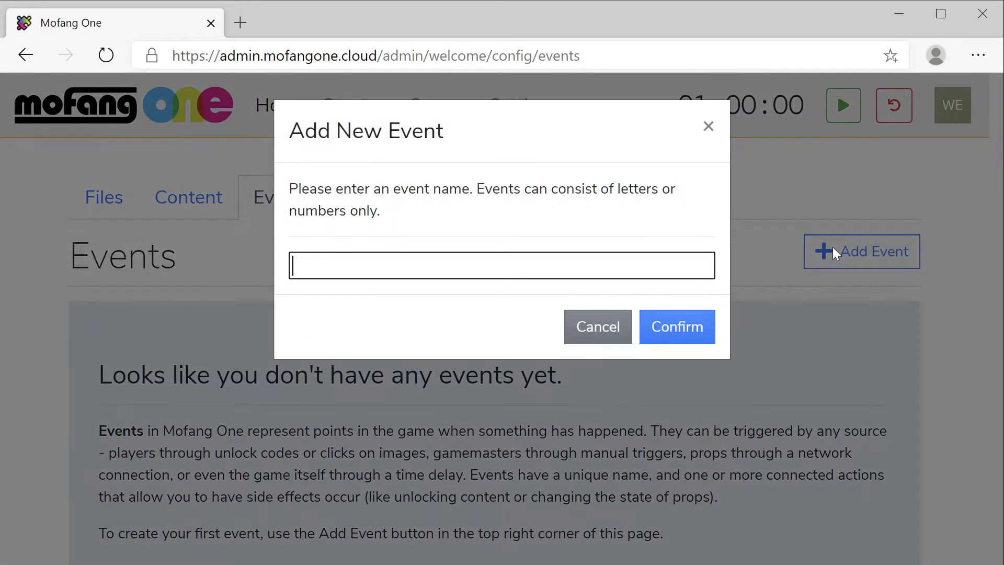
text(toyfound)
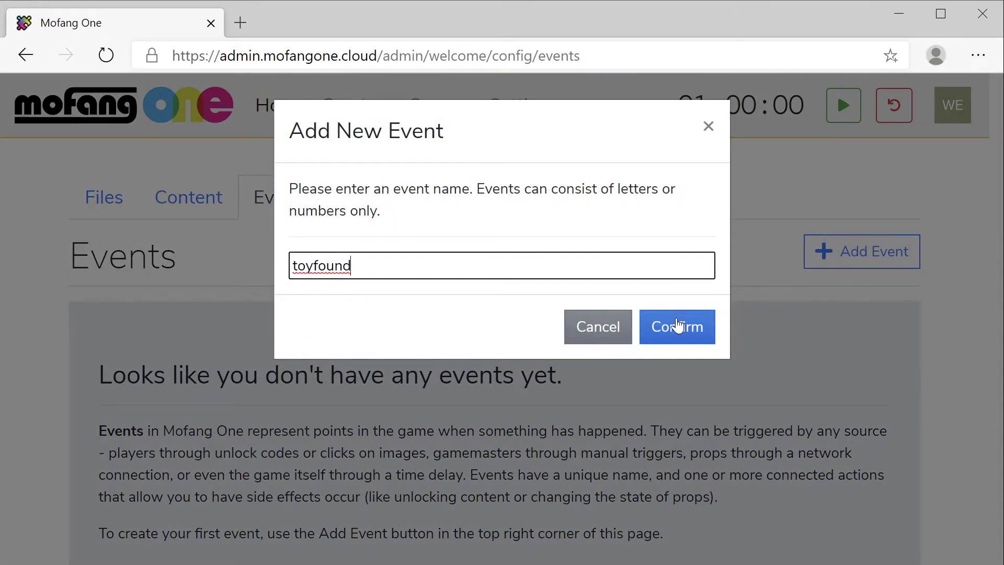
click(677, 326)
click(675, 415)
text(Player discovers the See and Say)
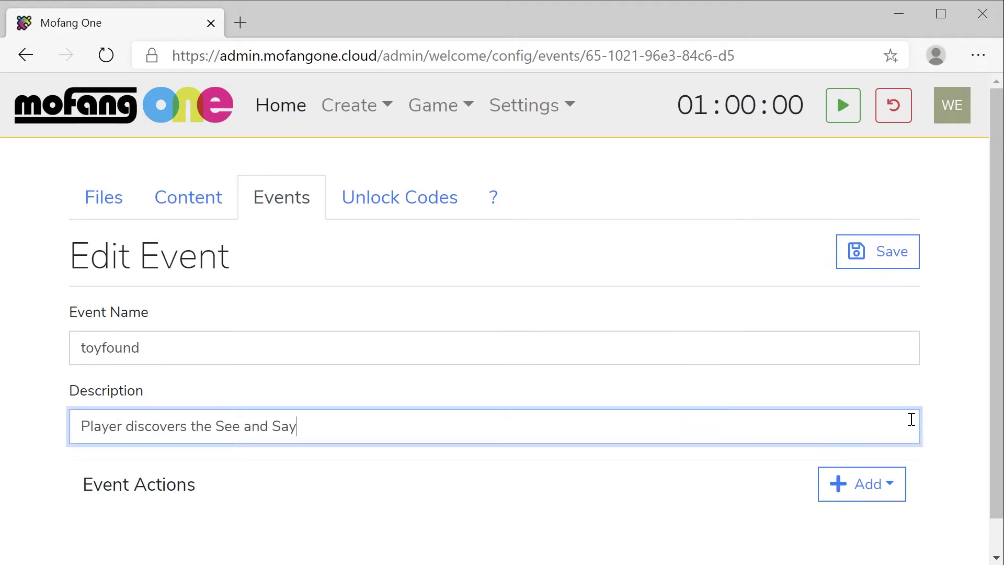
Add a Content Unlock action for See and Say Toy Closeup to toyfound.
scroll(984, 393, down, 1)
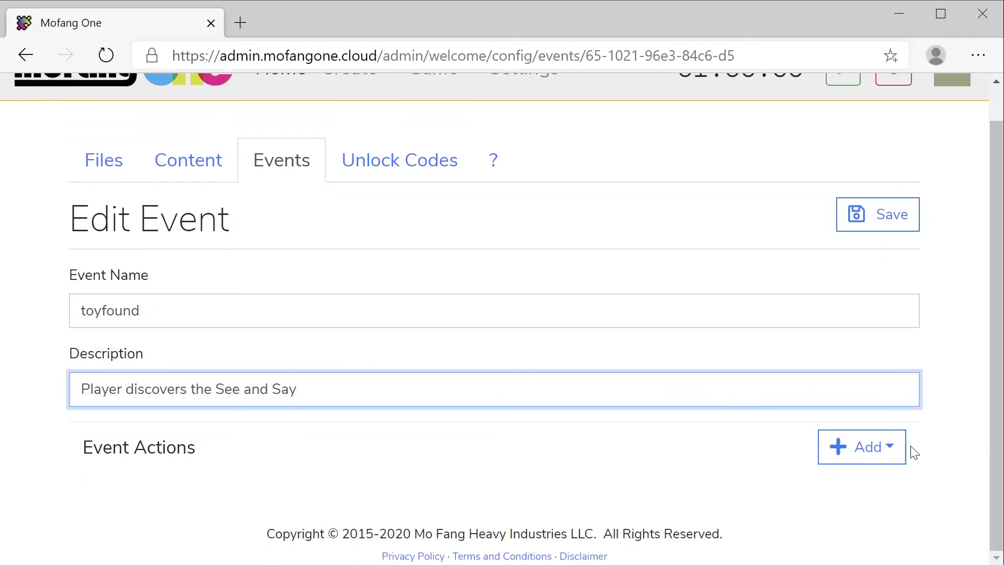
click(887, 453)
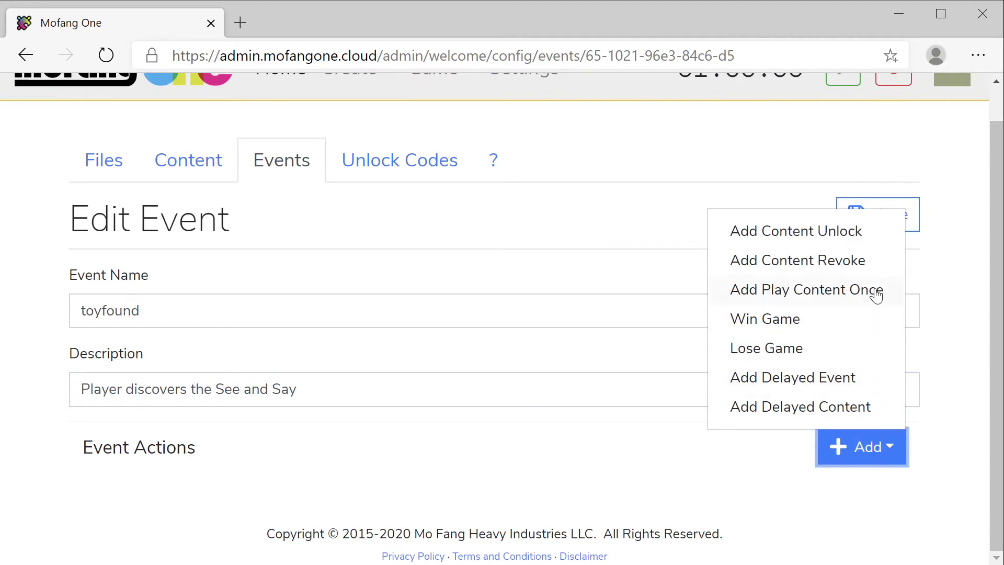
click(866, 238)
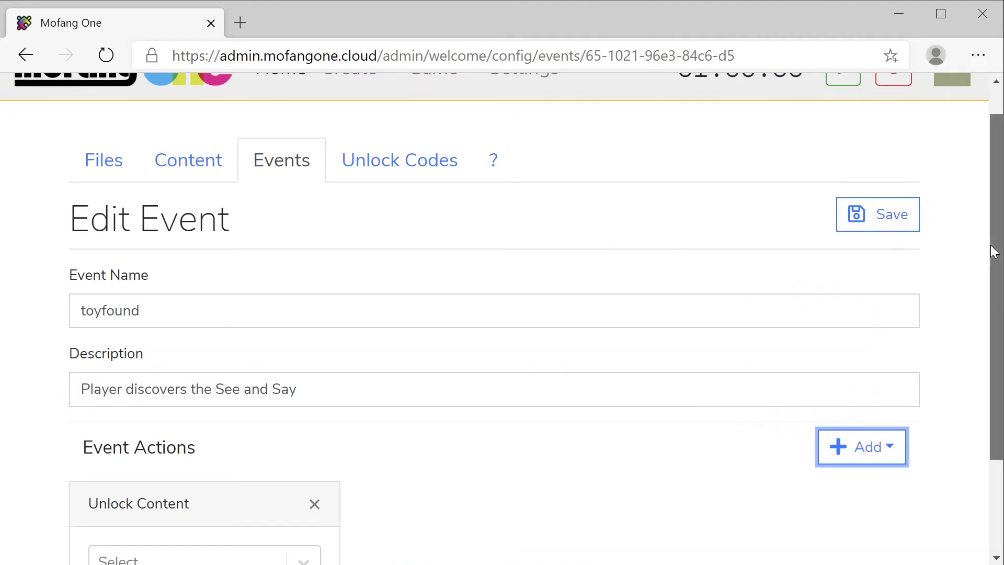
scroll(993, 254, down, 3)
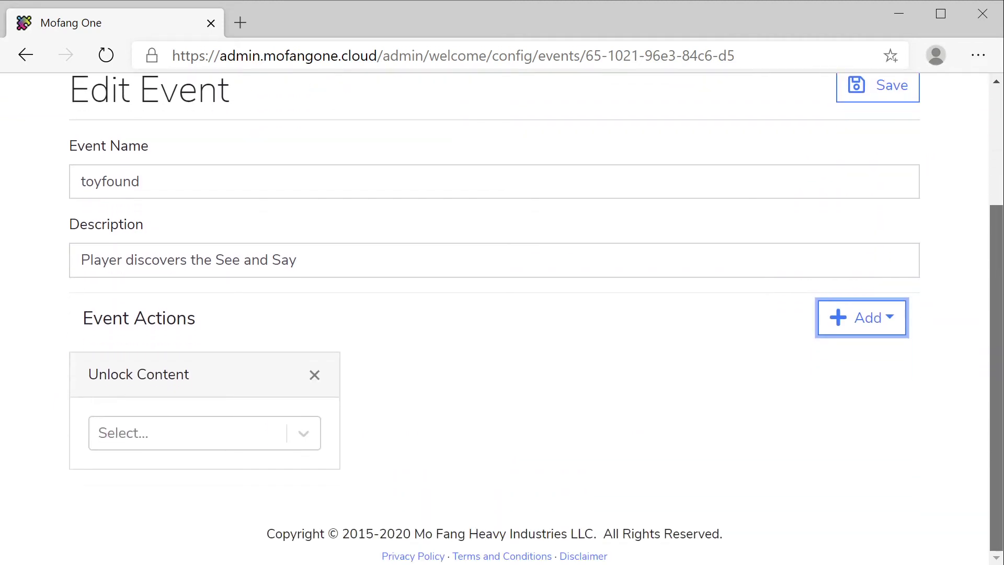
click(311, 444)
click(298, 481)
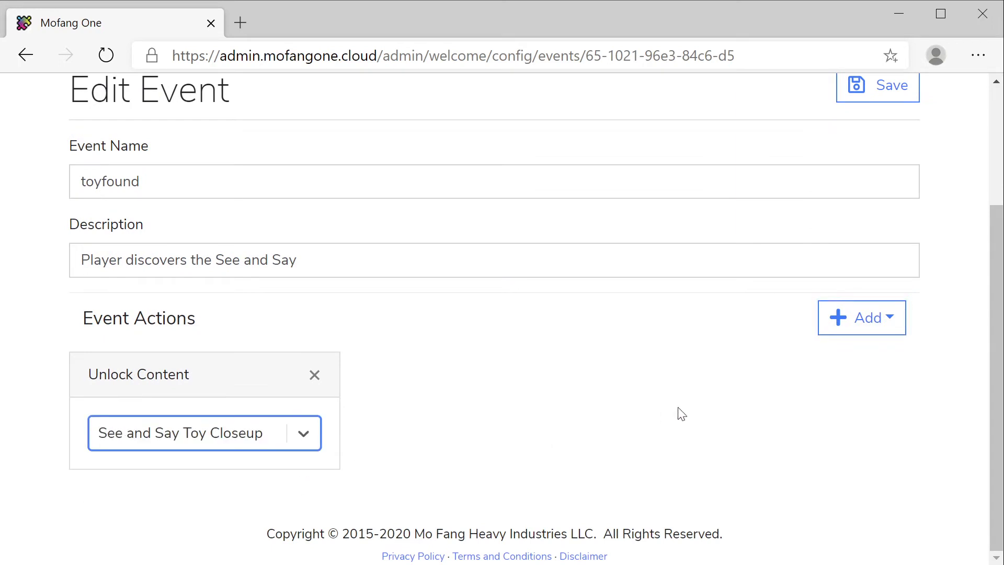
Add a Play Content Once action for See and Say Toy Closeup and save the event.
click(839, 333)
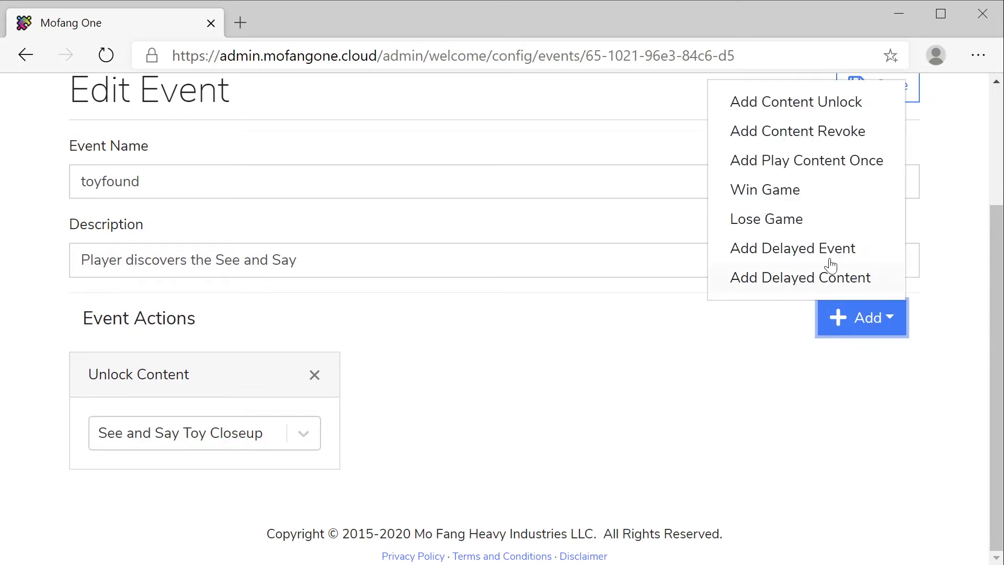
click(824, 166)
click(607, 427)
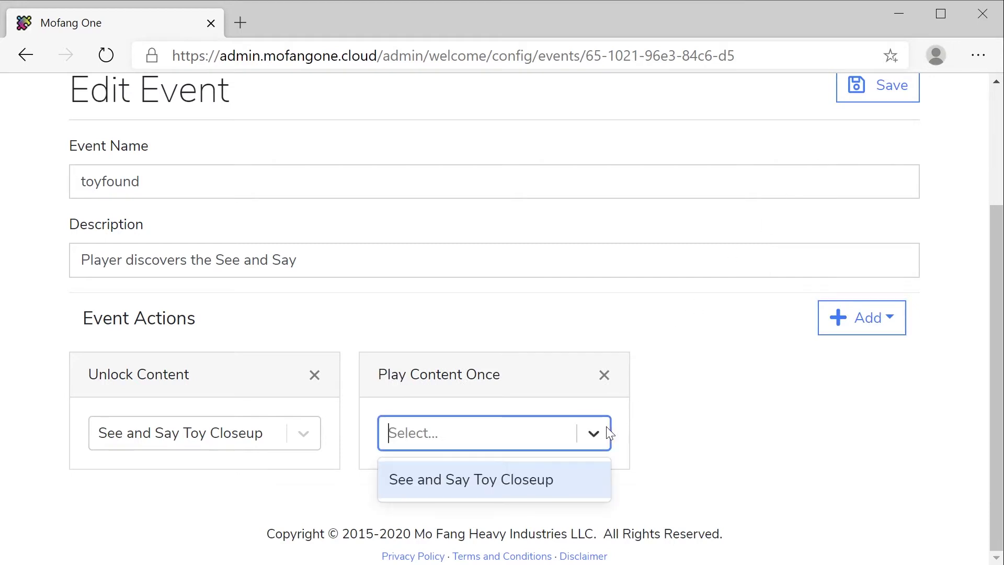
click(577, 478)
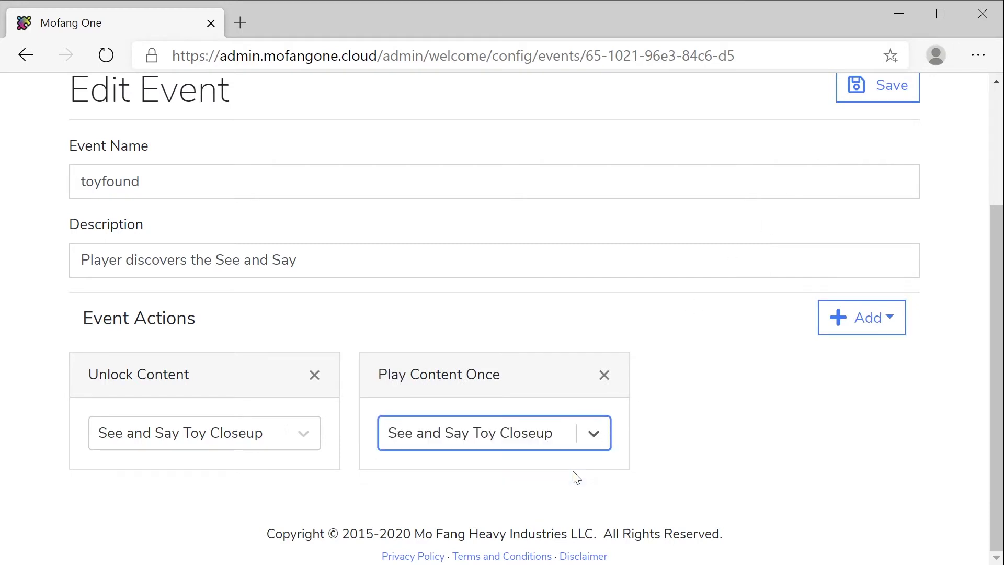
click(870, 95)
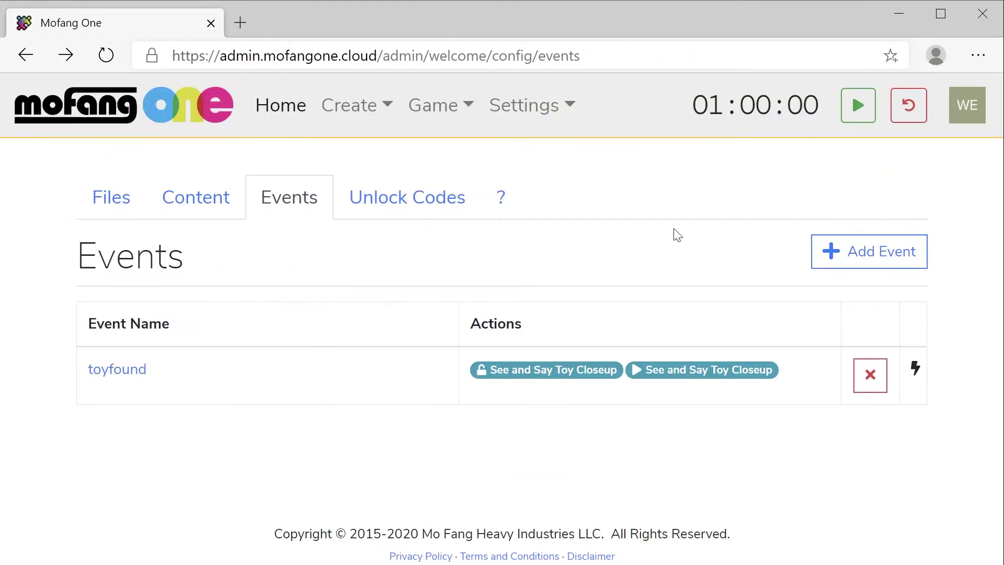
Create and save unlock code 'seeandsay' that triggers the toyfound event.
click(392, 202)
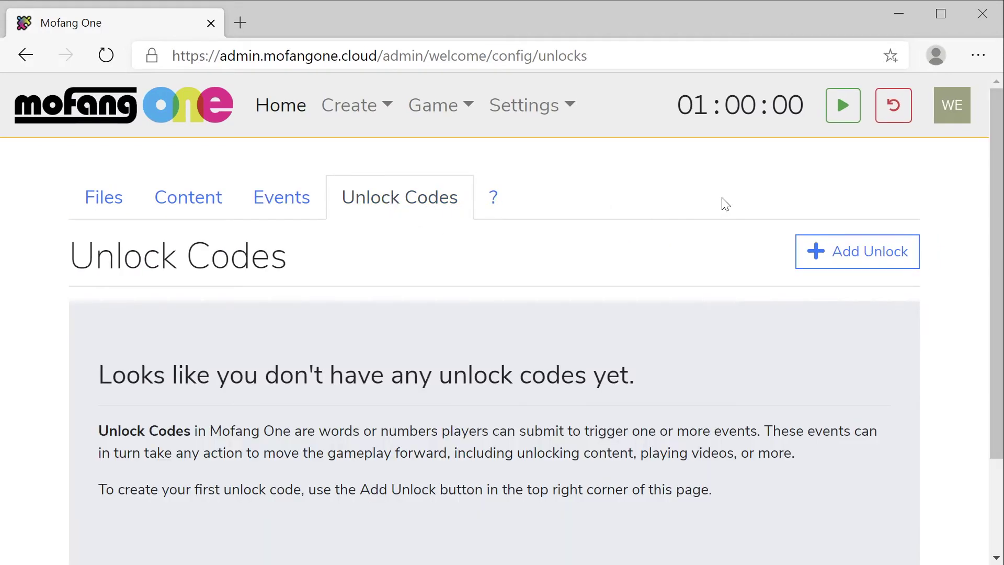
click(853, 250)
text(seeandsay)
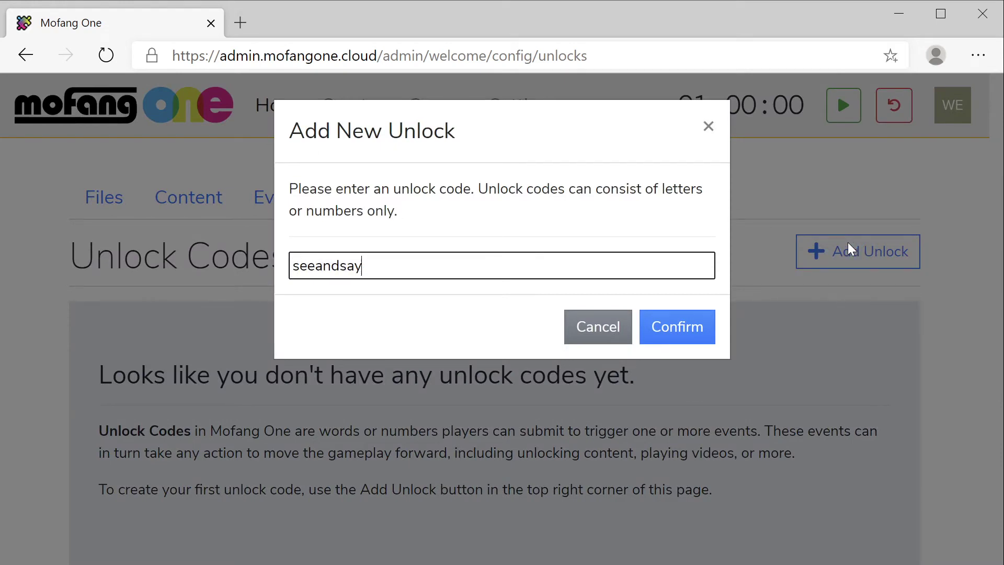
key(Return)
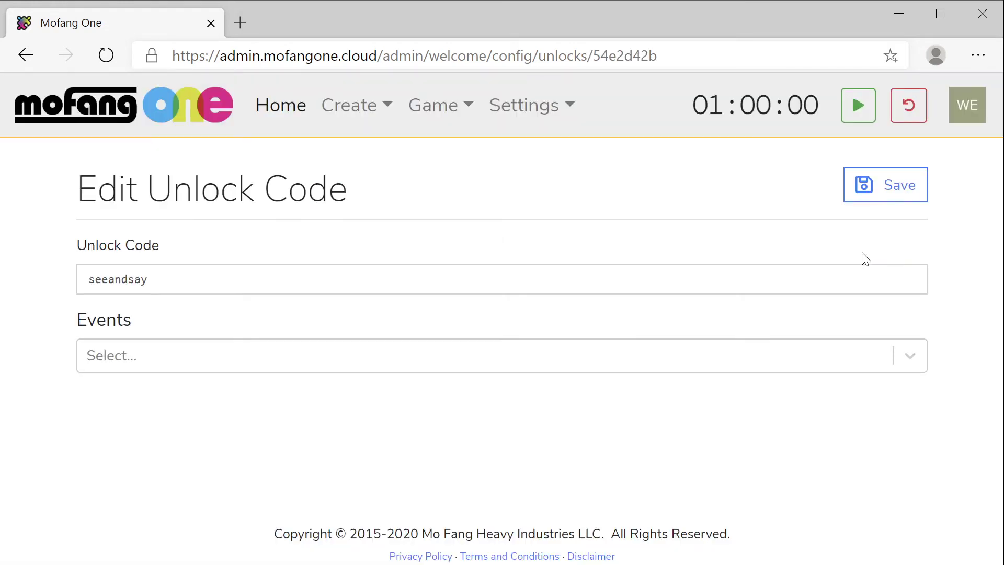
click(914, 357)
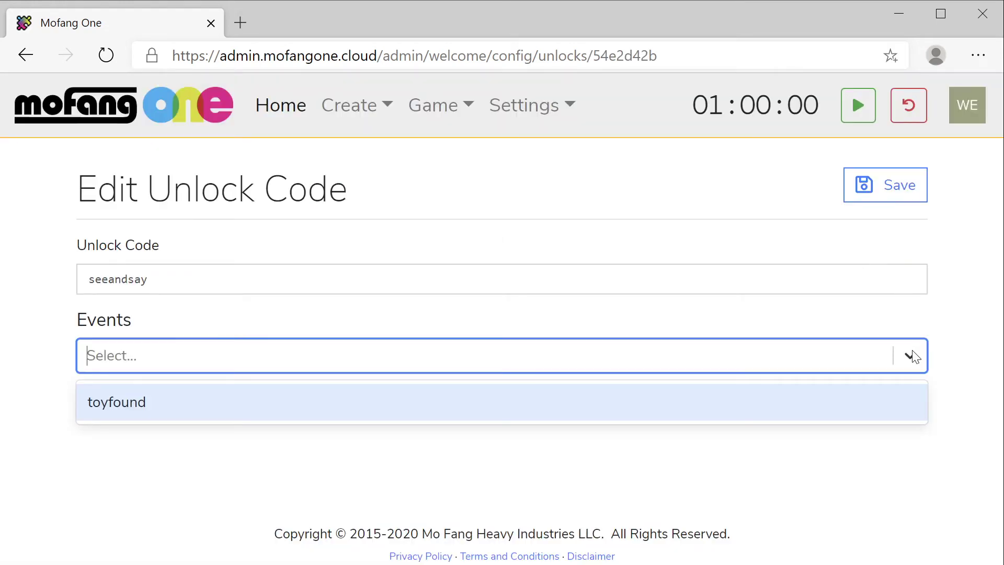
click(869, 403)
click(892, 192)
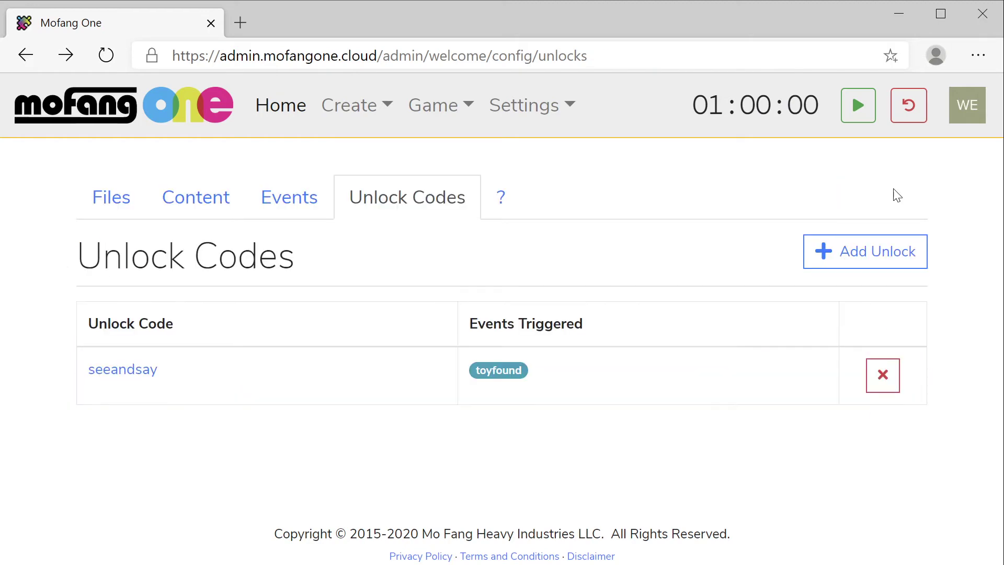
Create and save a second unlock code 'seensay' that also triggers toyfound.
click(878, 250)
text(seensay)
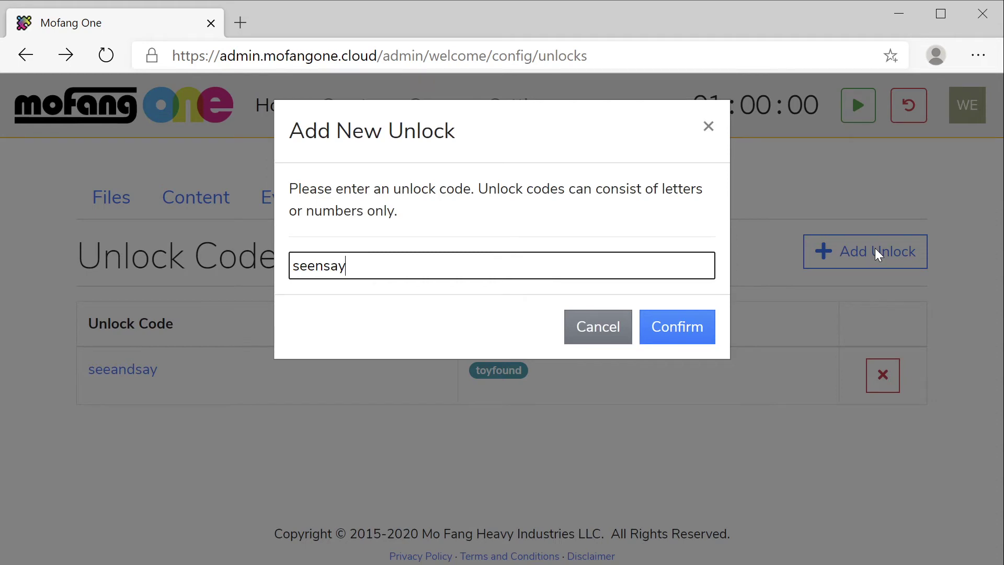
key(Return)
click(801, 367)
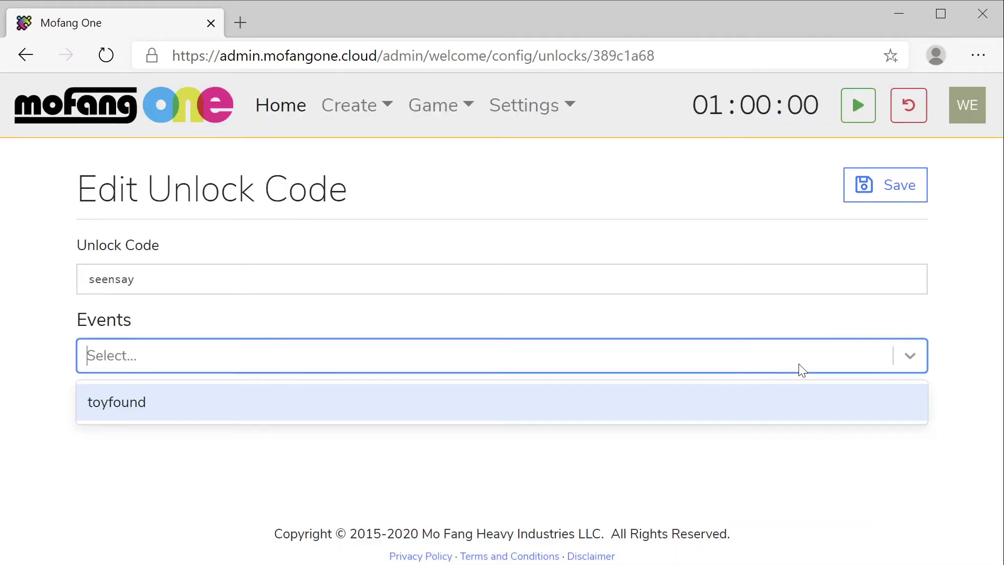
click(789, 390)
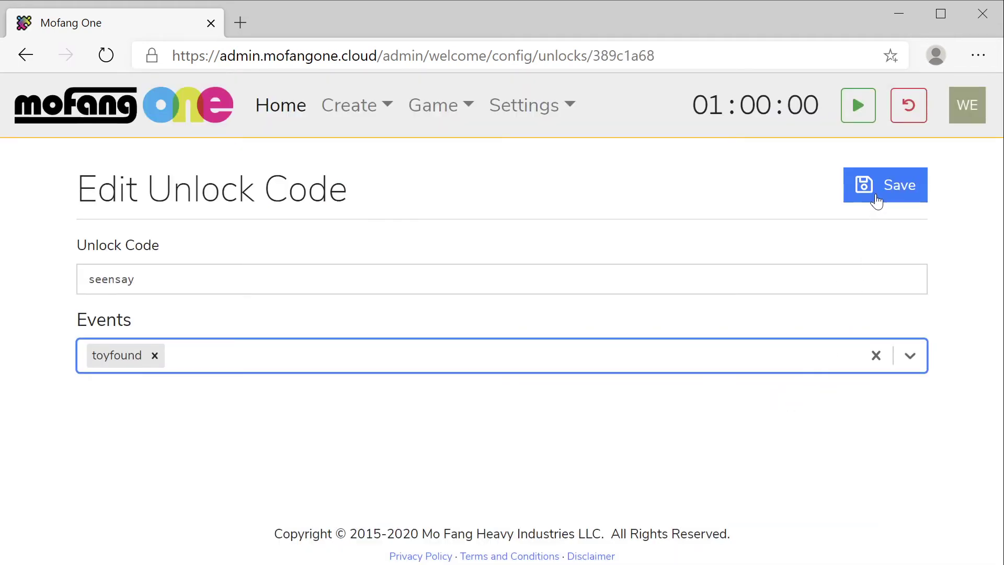
click(874, 197)
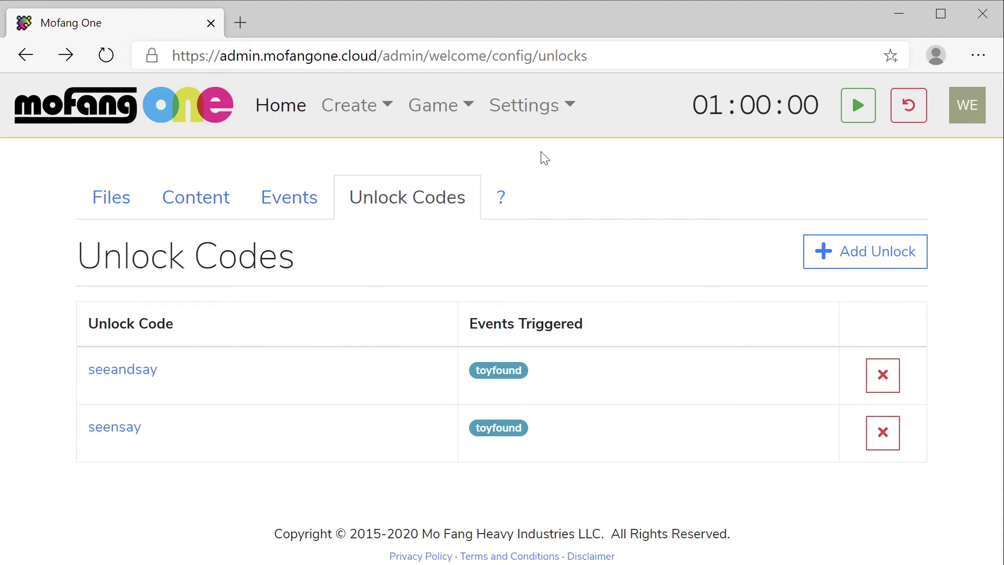
Create and save a new game room with the Jitsi meeting link as its videoconferencing link.
click(431, 118)
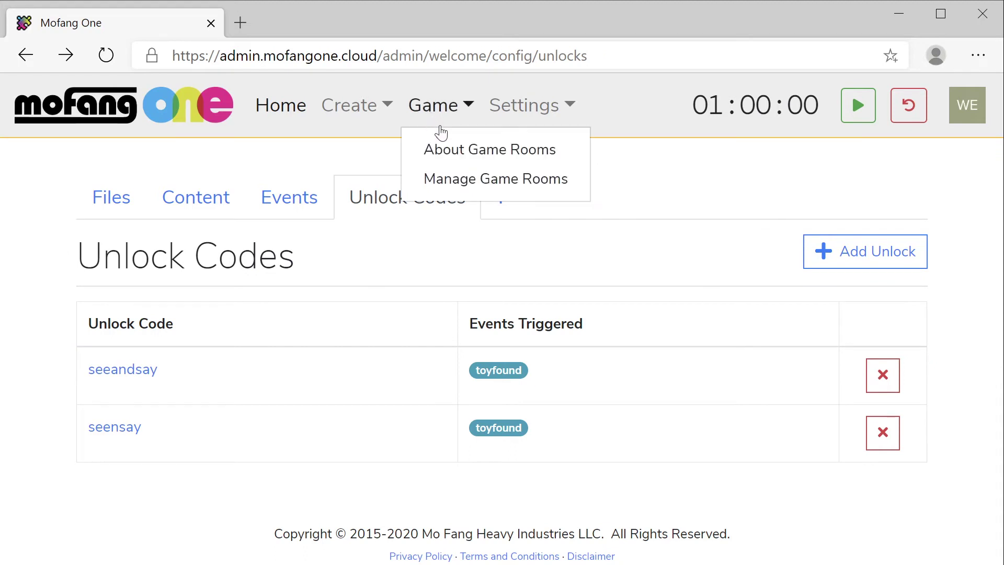
click(471, 175)
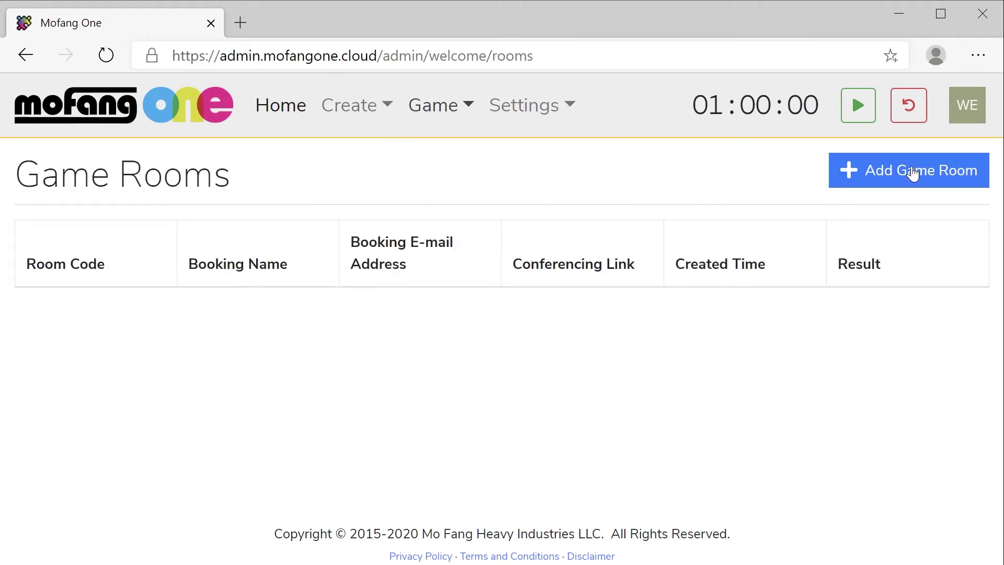
click(910, 172)
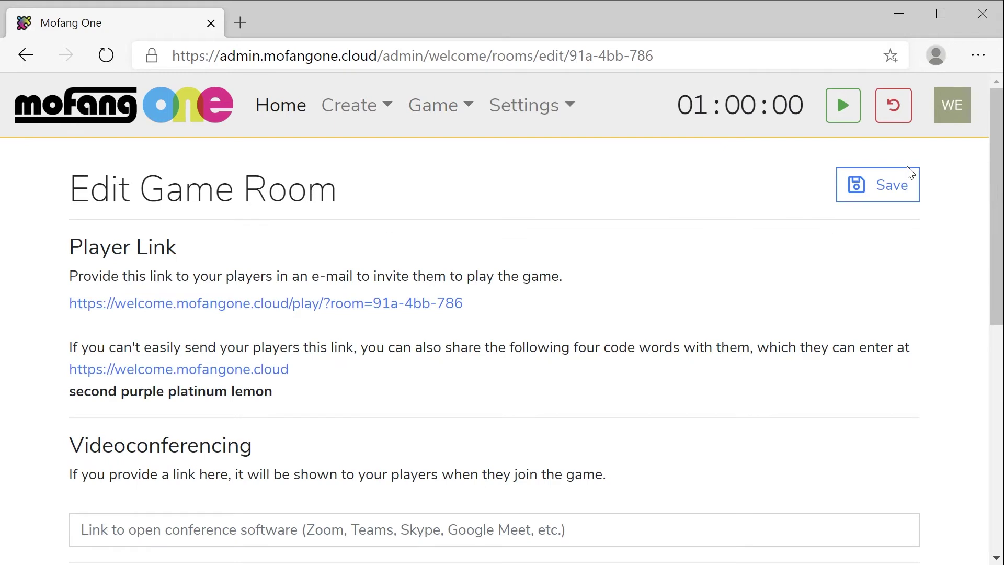
drag(993, 166, 988, 228)
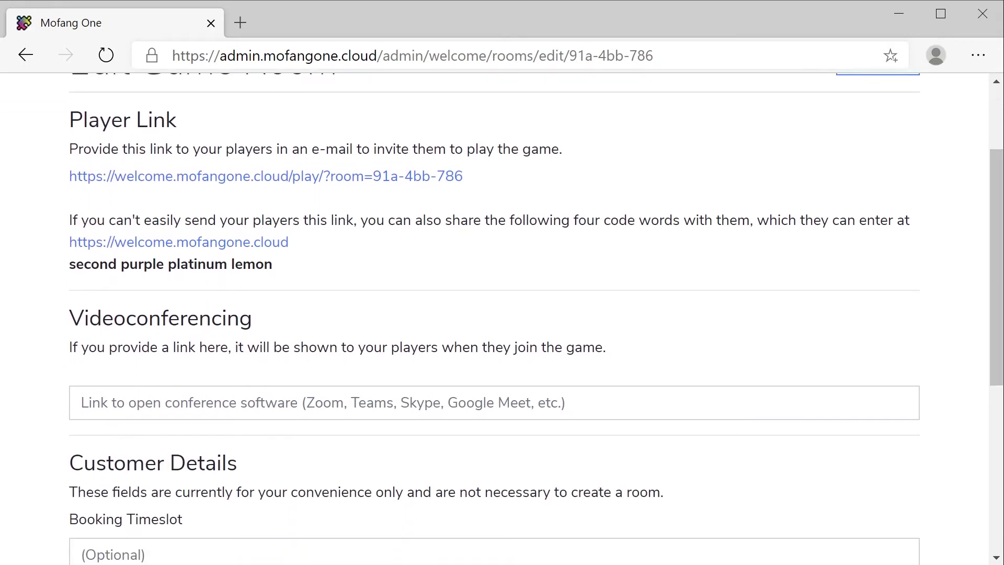
click(543, 409)
text(https://meet.jit.si/fc864-3f3e29-9c7fe)
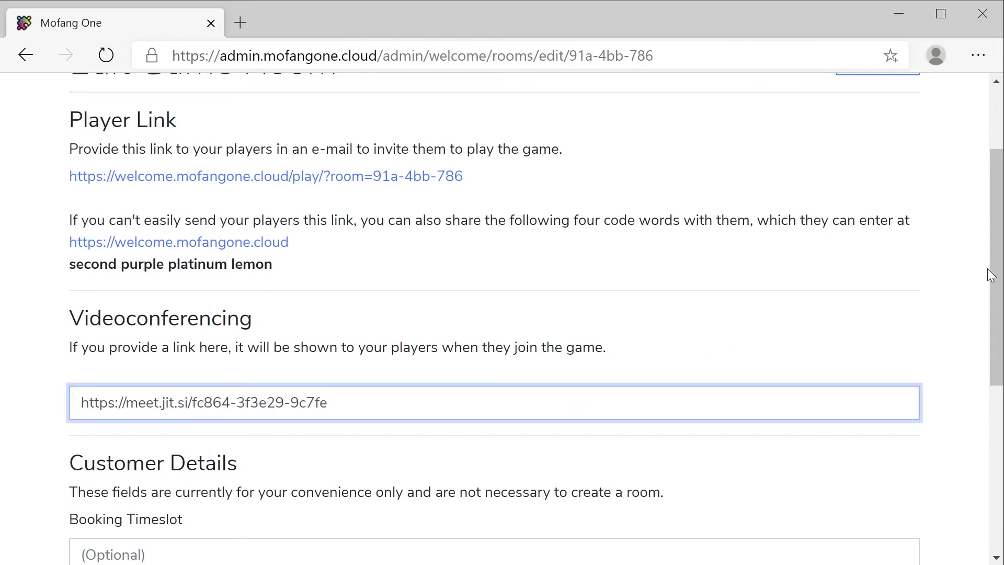
scroll(991, 276, up, 1)
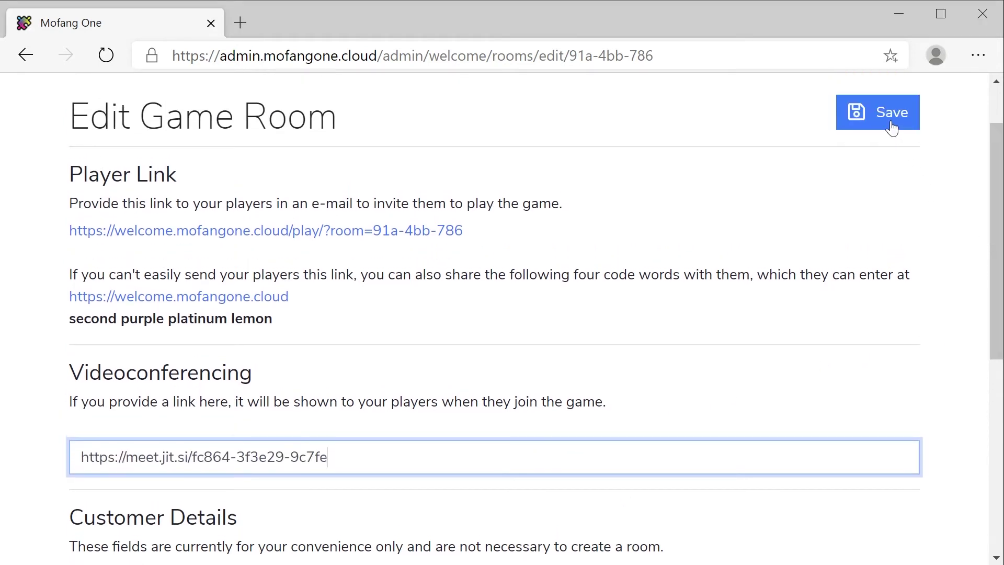
click(892, 127)
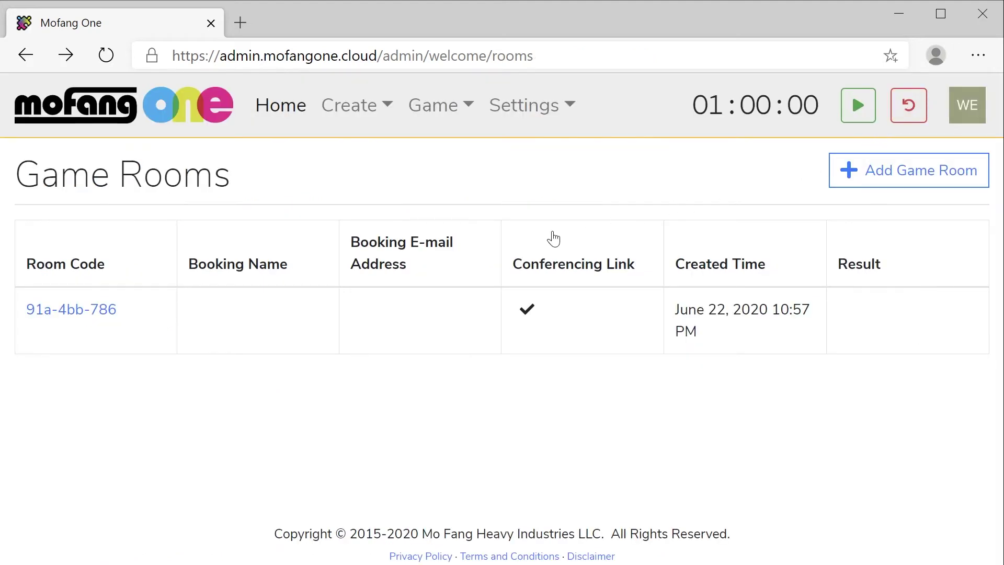
Connect the game to the new room 91a-4bb-786 and open the player join page.
click(288, 120)
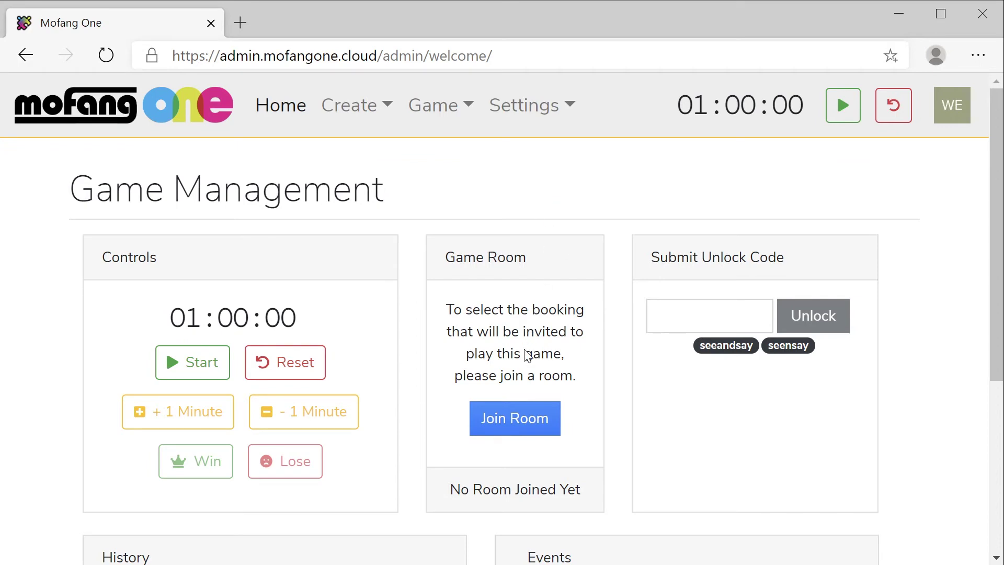
click(519, 416)
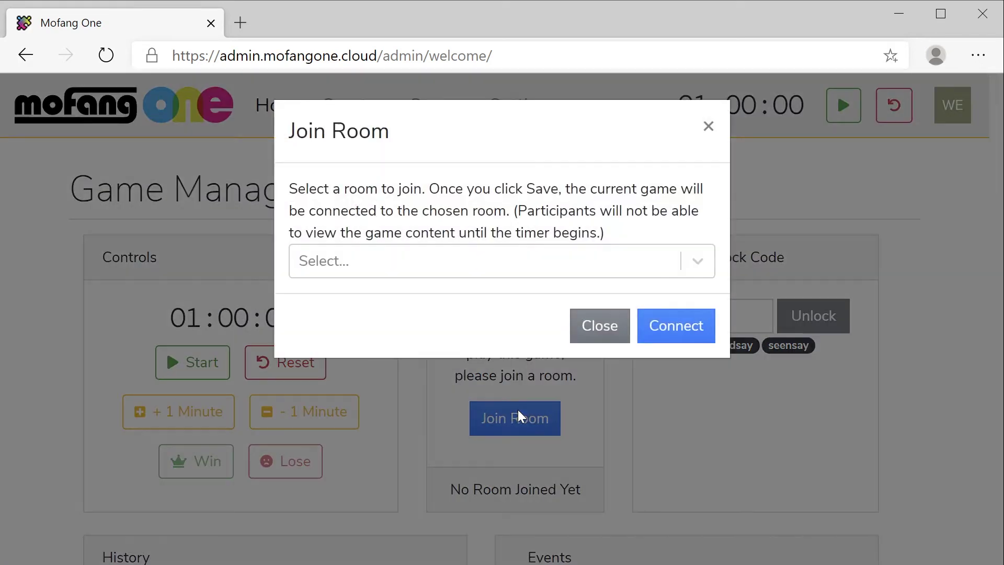
click(696, 272)
click(492, 312)
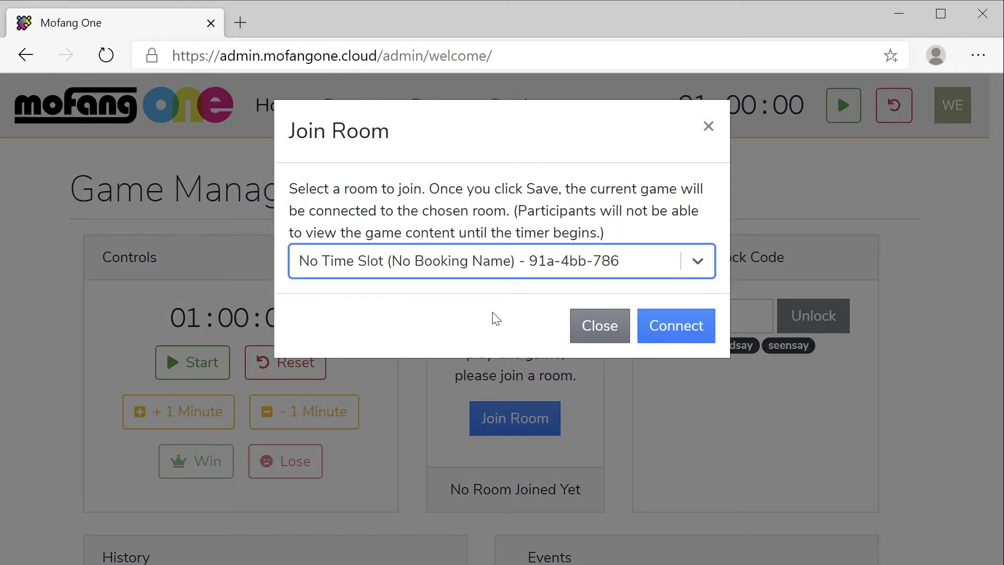
click(664, 335)
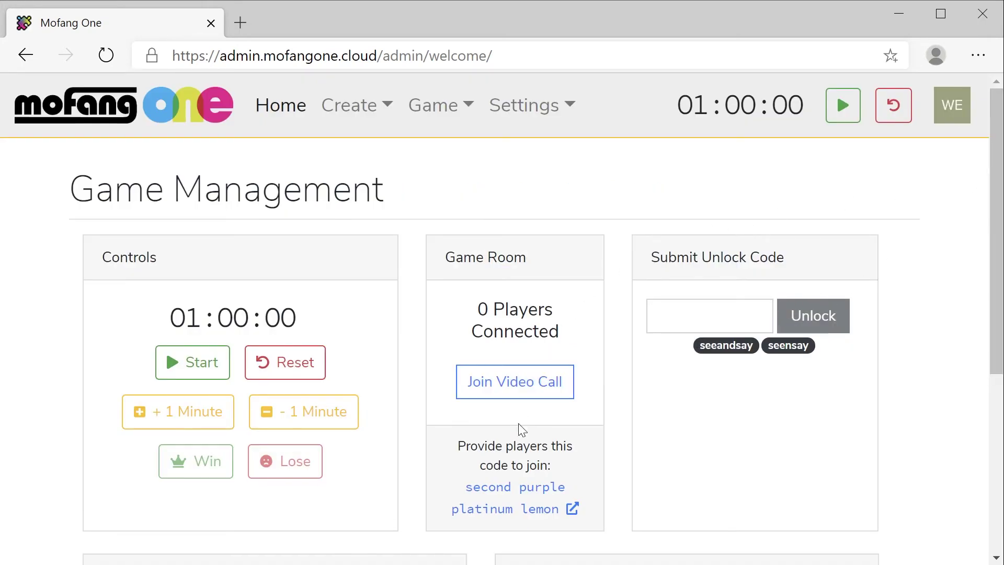
click(512, 506)
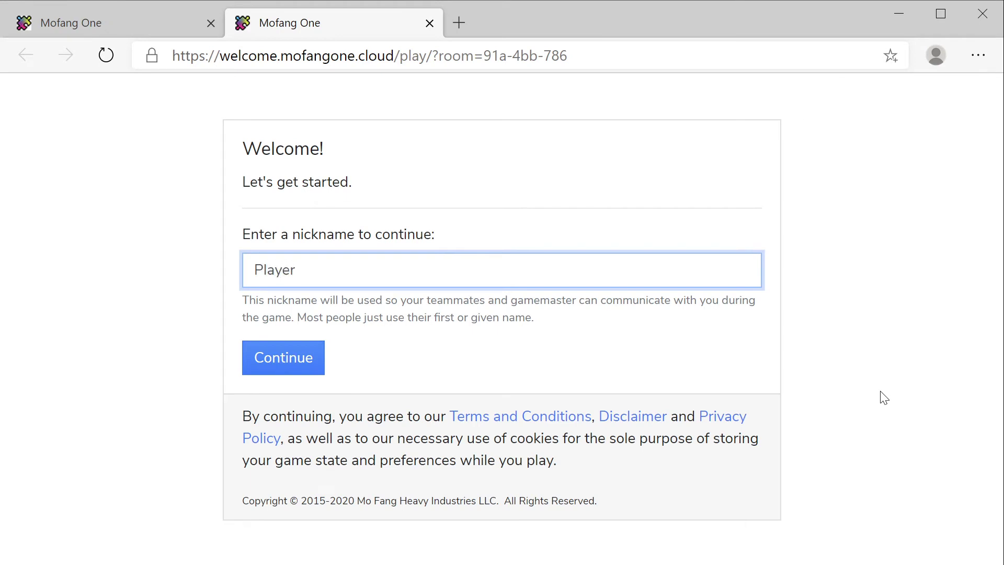
Join the lobby as 'Player', then return to the admin game page.
click(303, 374)
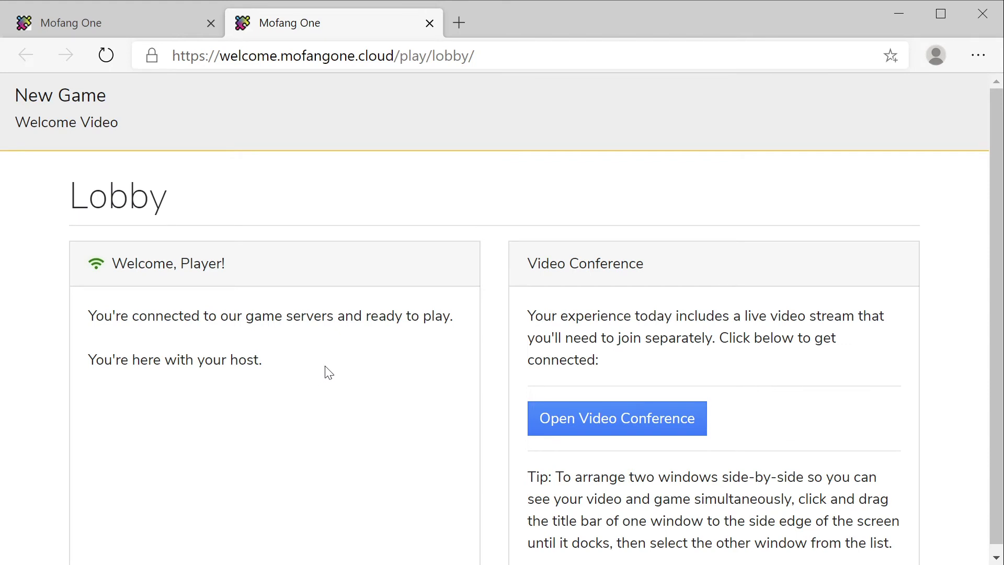
click(158, 27)
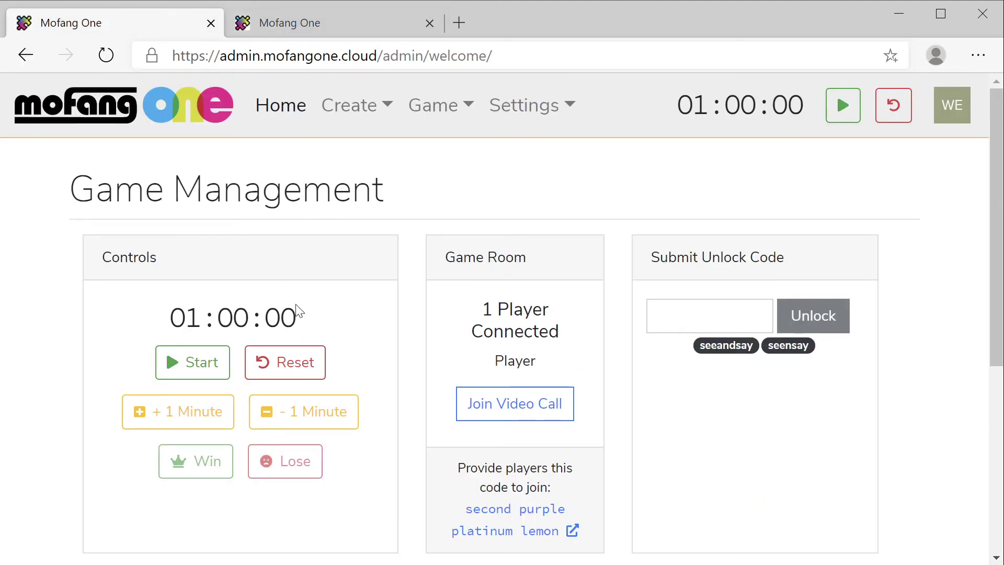
Start the game timer and unlock the See and Say image in the player view with code 'seeandsay'.
click(199, 361)
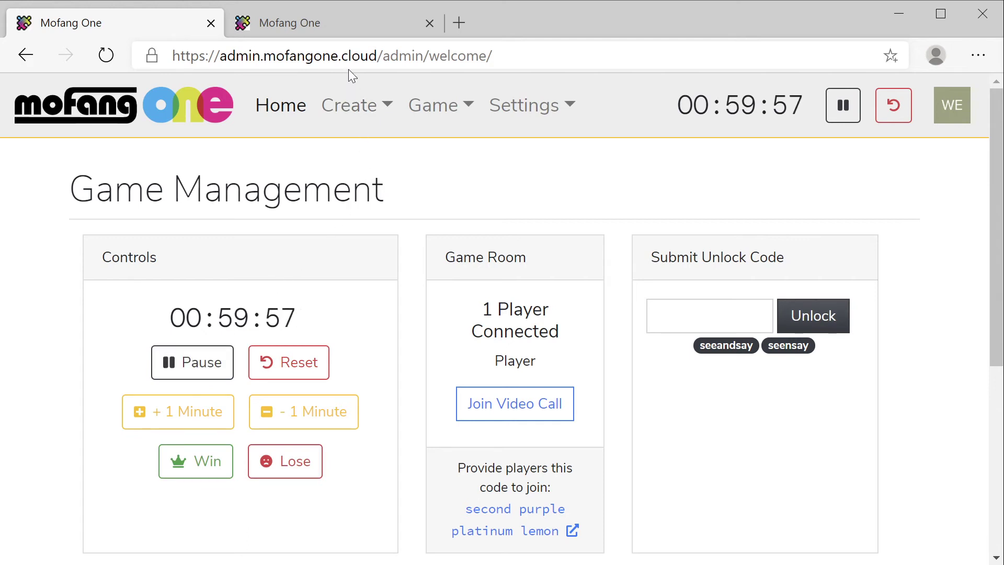
click(334, 13)
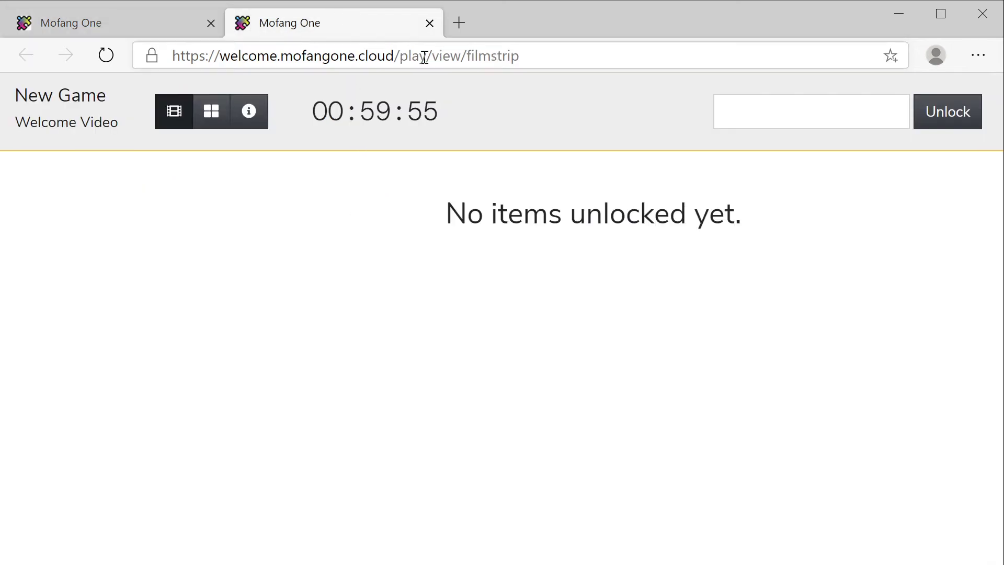
click(758, 99)
text(seeandsay)
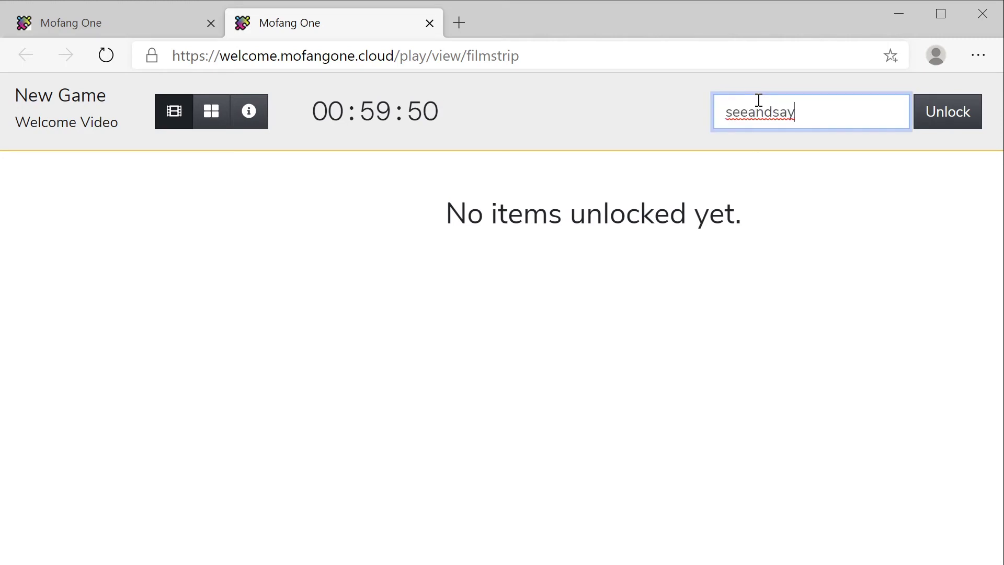
key(Return)
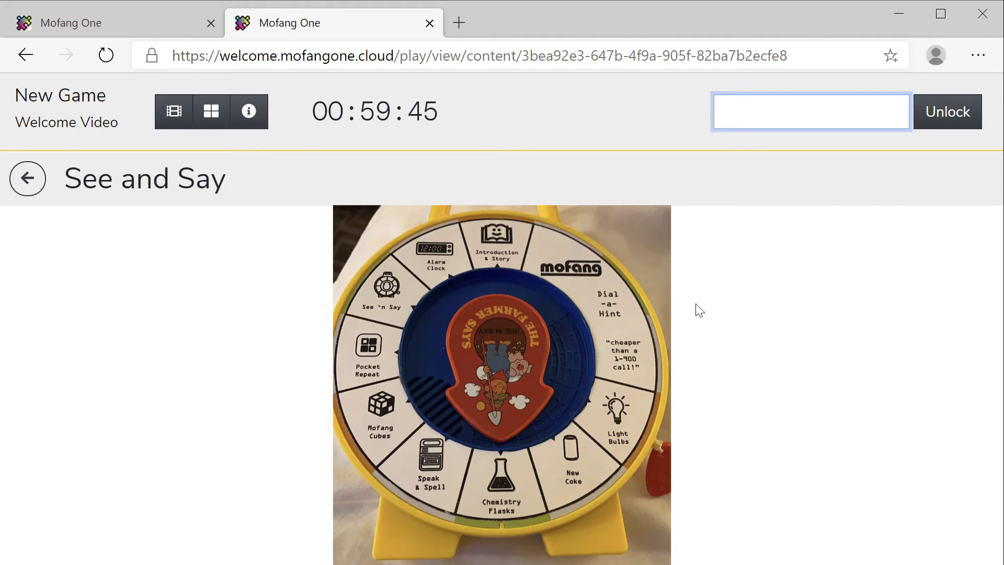
Back on the admin page, reset the running game.
click(183, 27)
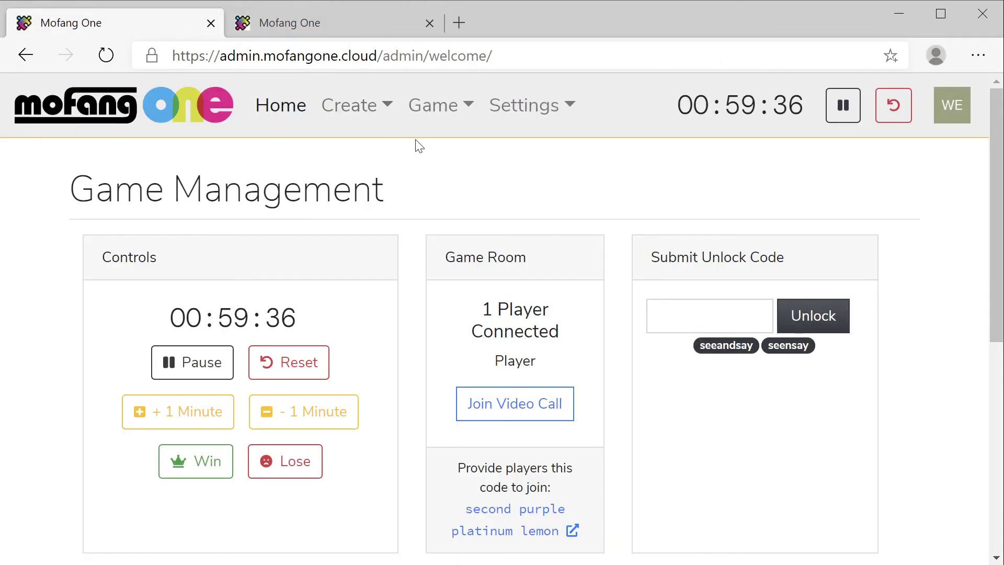
click(303, 353)
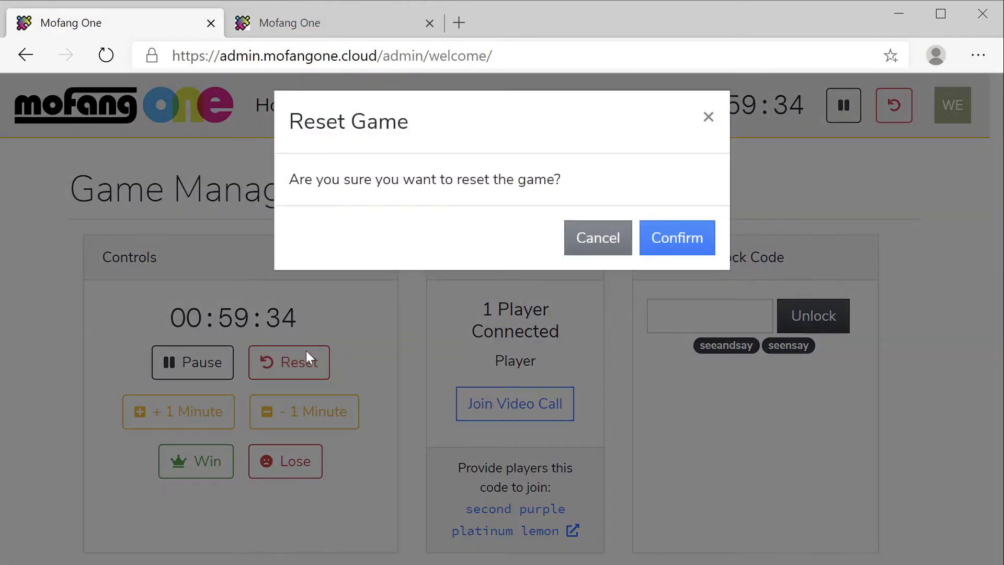
click(679, 260)
Add an image content item named 'Room Overview' with caption 'Room'.
click(355, 105)
click(387, 222)
click(837, 252)
click(837, 301)
drag(439, 360, 60, 364)
text(Room Overview)
key(Tab)
key(Tab)
text(Room)
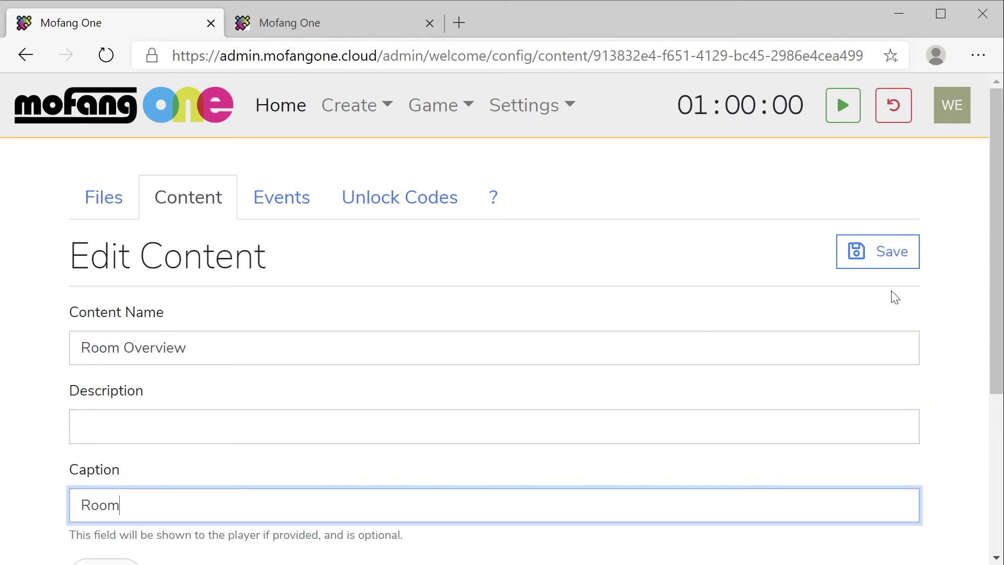
Set Room Overview's source file to Booth.jpg.
scroll(996, 299, down, 1)
scroll(996, 299, down, 3)
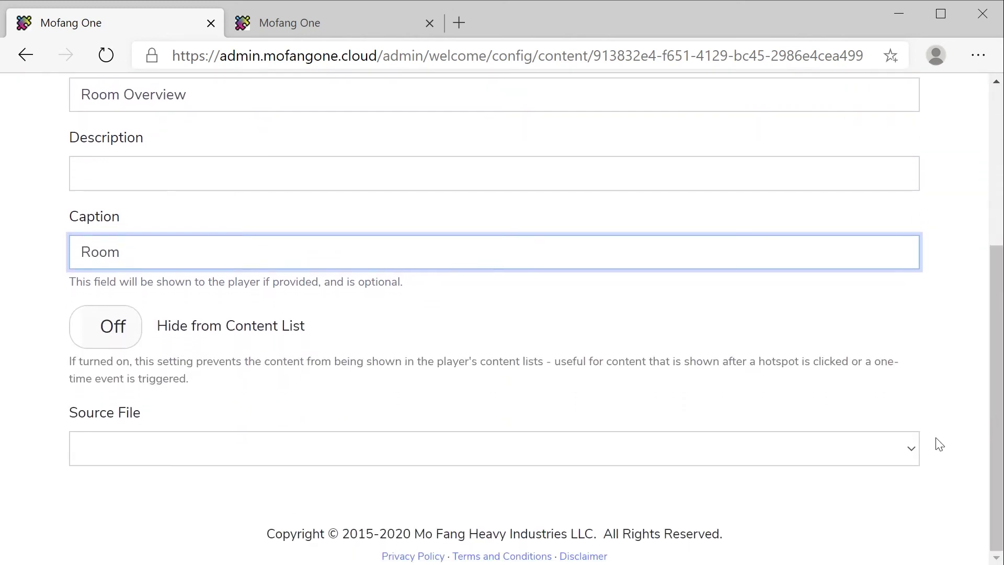
click(912, 448)
click(857, 513)
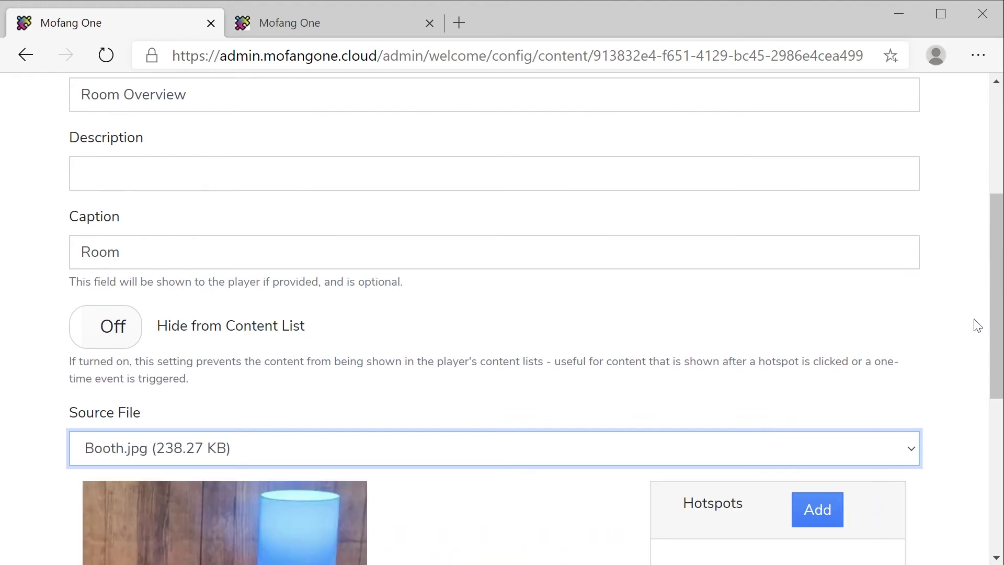
scroll(986, 291, down, 6)
scroll(998, 405, up, 1)
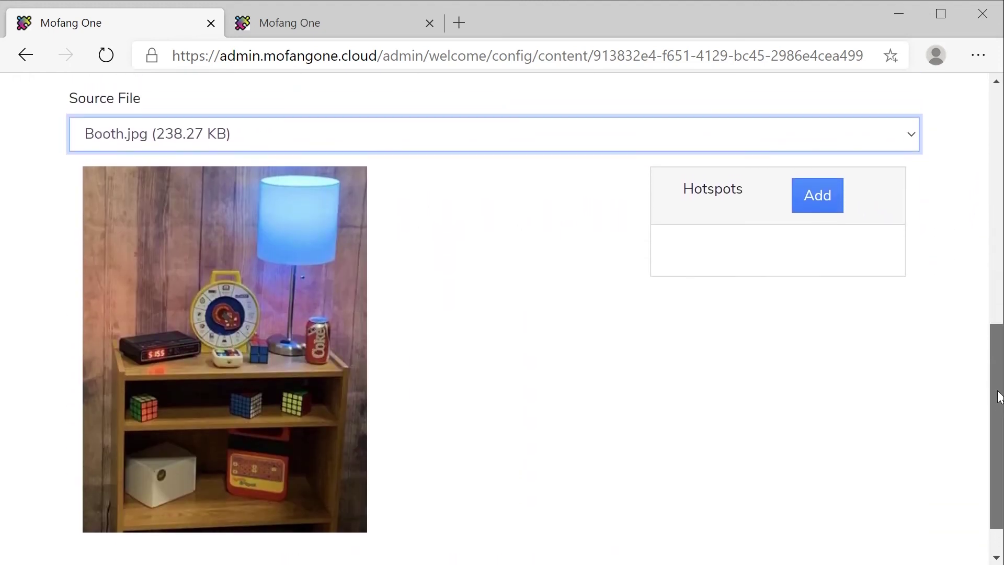
Add a hotspot over the toy wheel that triggers the toyfound event, and save.
click(817, 195)
drag(166, 273, 258, 361)
click(819, 406)
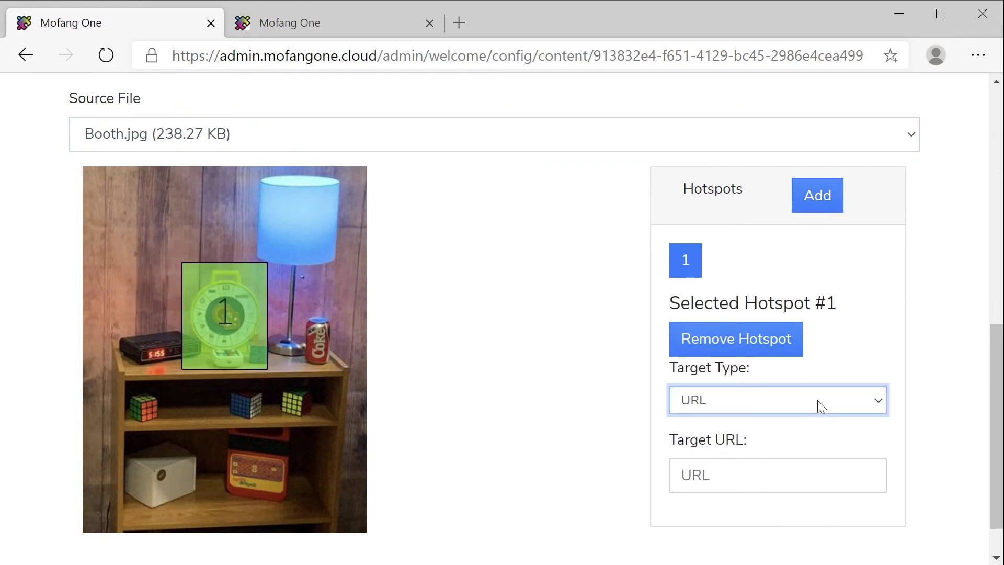
click(805, 461)
click(882, 483)
click(871, 530)
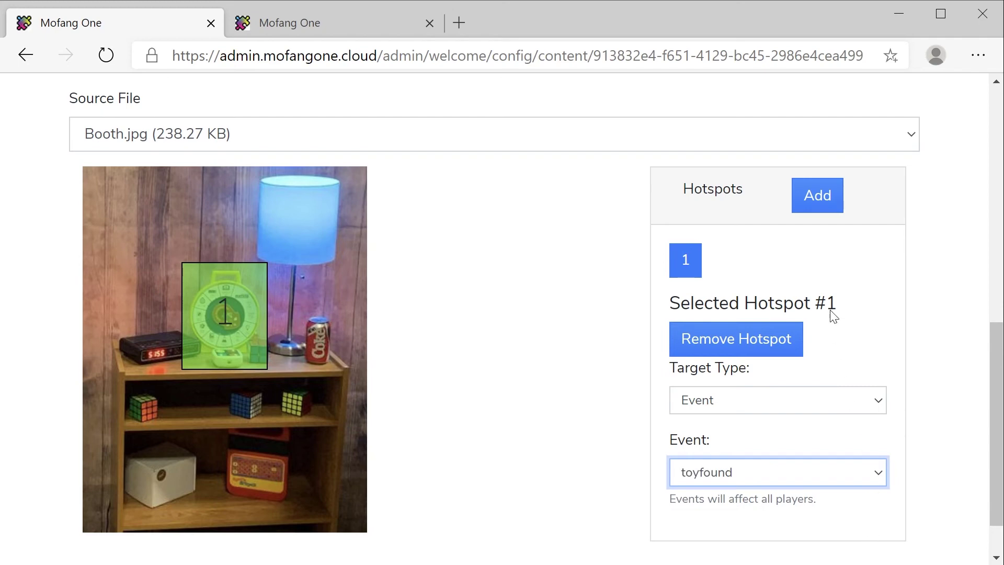
click(997, 110)
scroll(998, 111, up, 3)
click(890, 244)
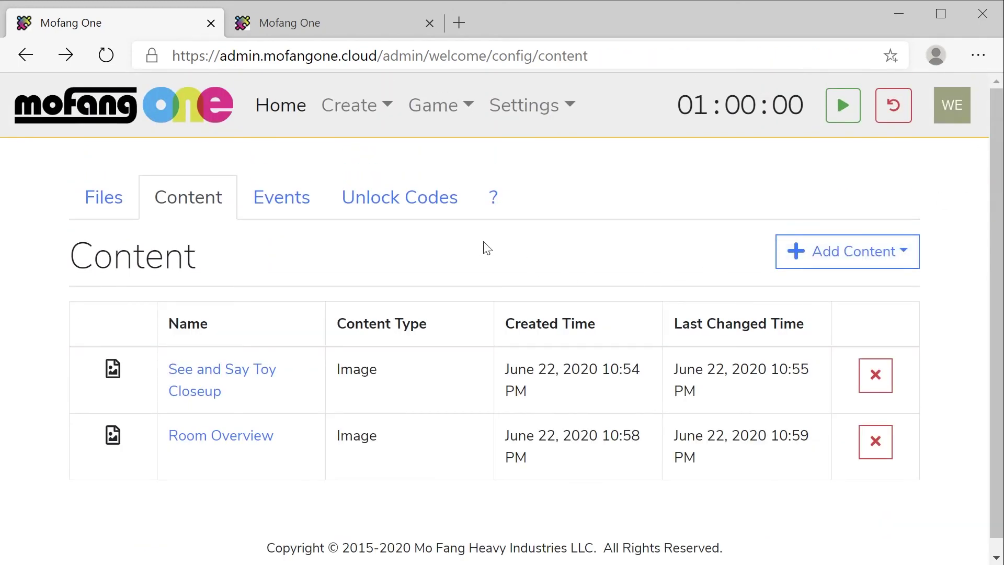
Create a new event named 'gamestart'.
click(281, 196)
click(862, 251)
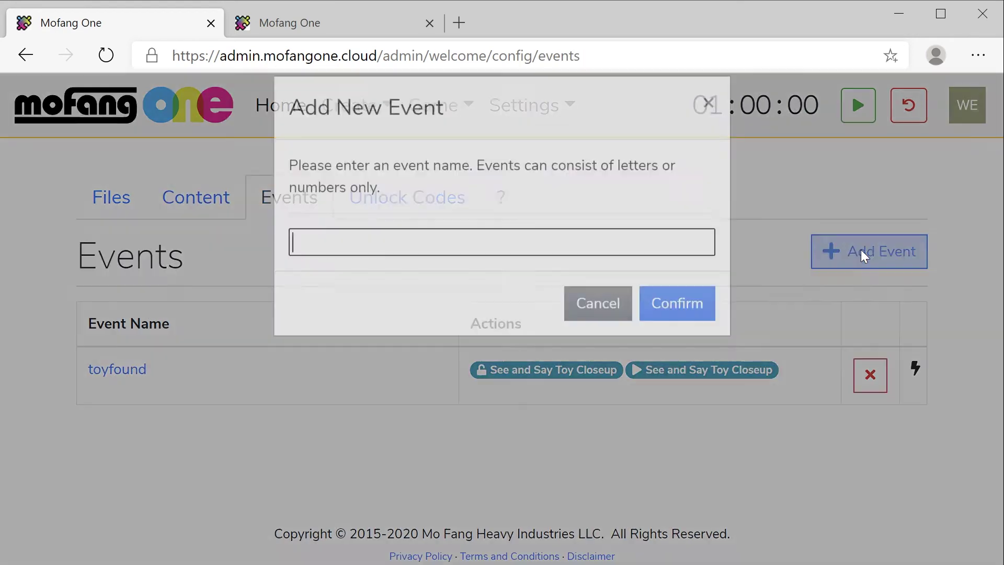
text(gamestart)
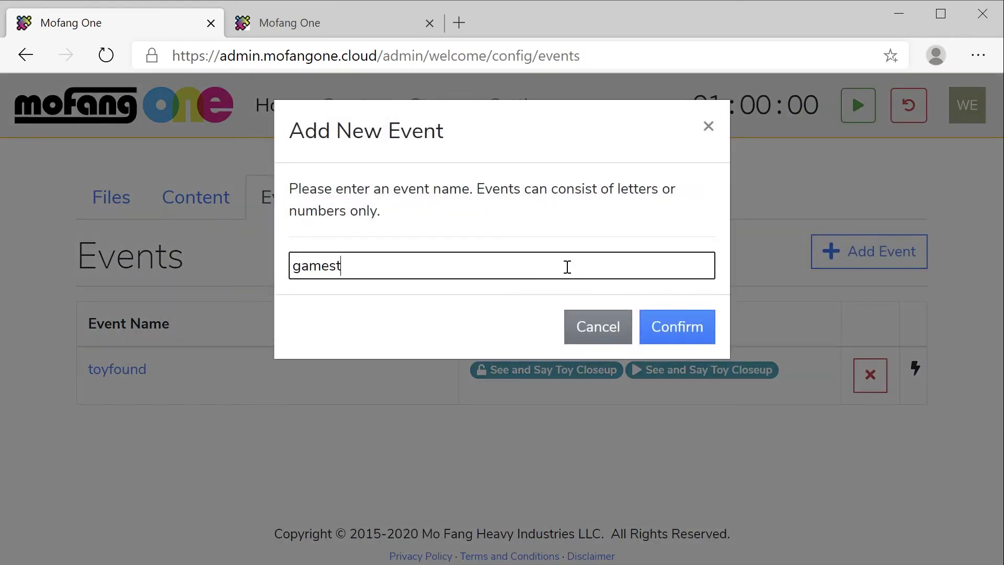
click(677, 325)
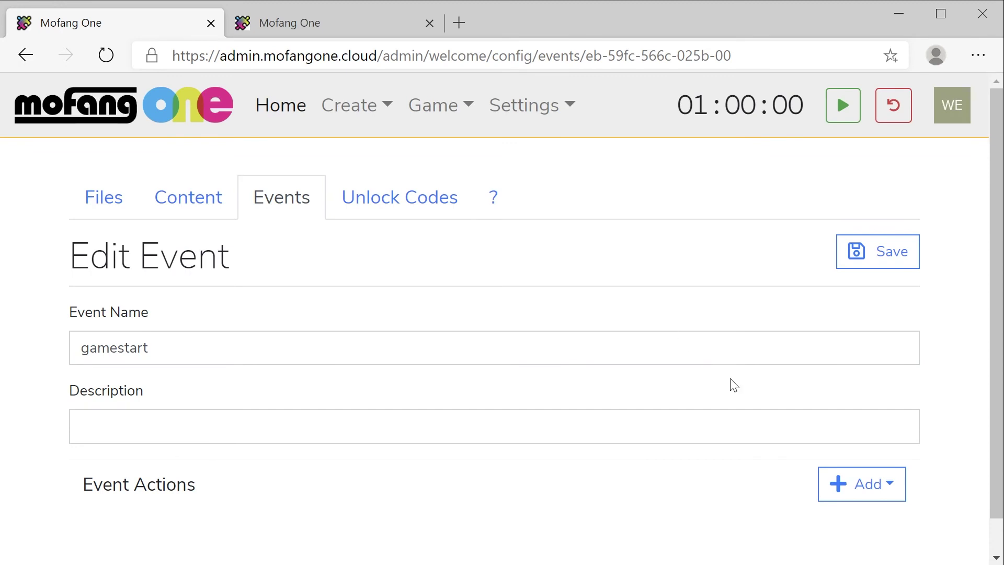
Give gamestart a Content Unlock action for Room Overview, save it, and return to game management.
click(858, 481)
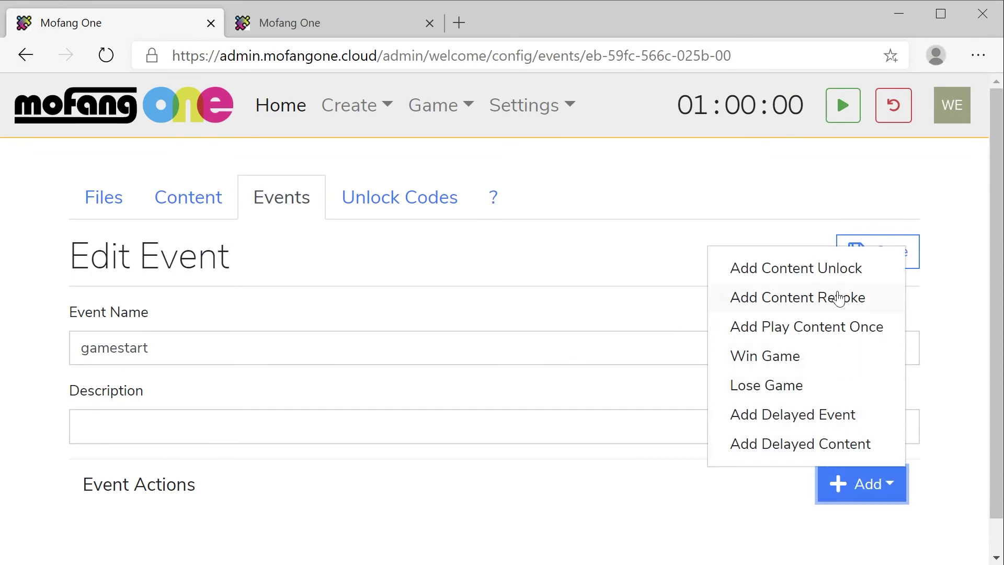
click(836, 271)
scroll(966, 495, down, 3)
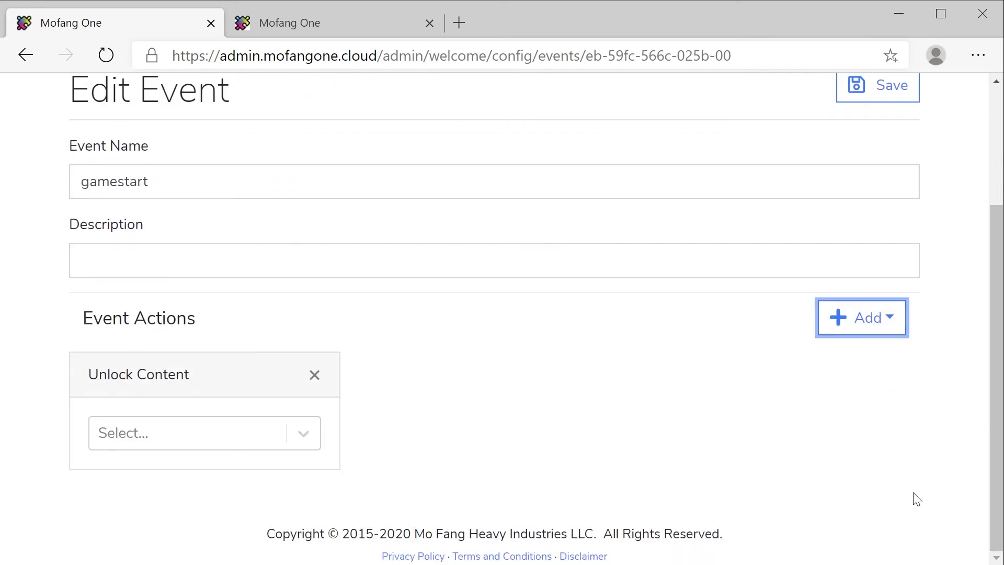
click(293, 442)
click(241, 516)
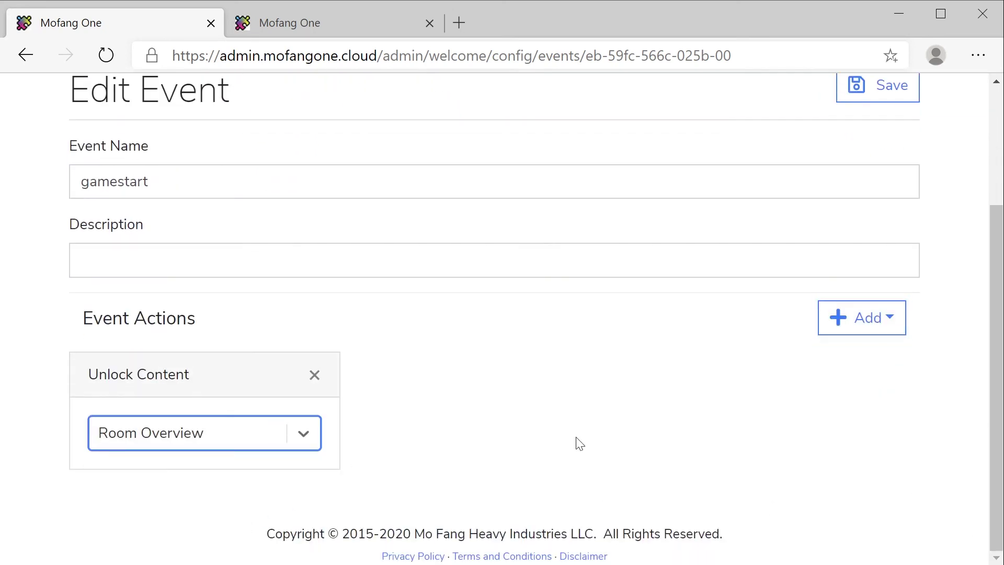
click(892, 94)
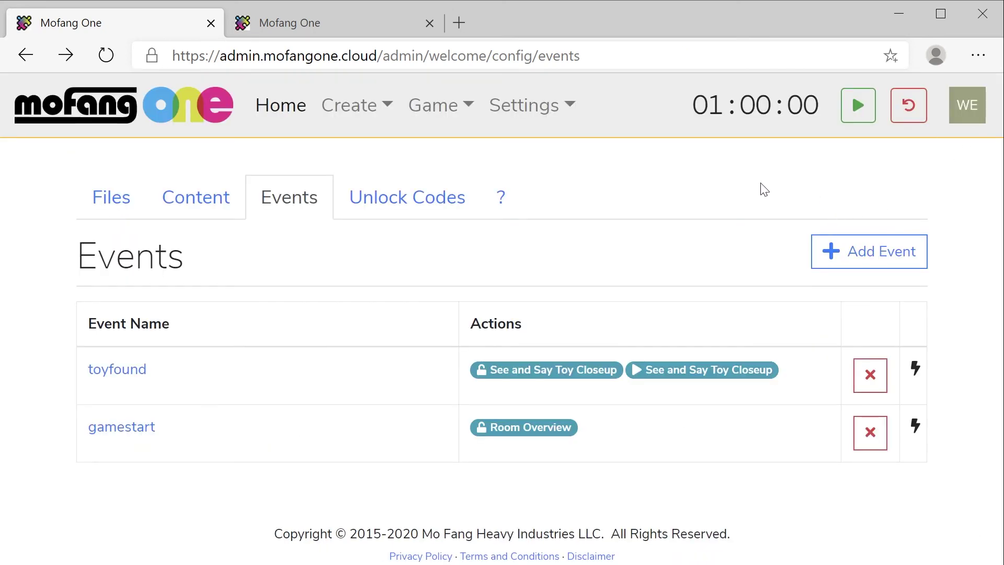
click(296, 111)
Join the game room that has no booking and connect to it.
click(513, 416)
click(707, 257)
click(605, 305)
click(648, 324)
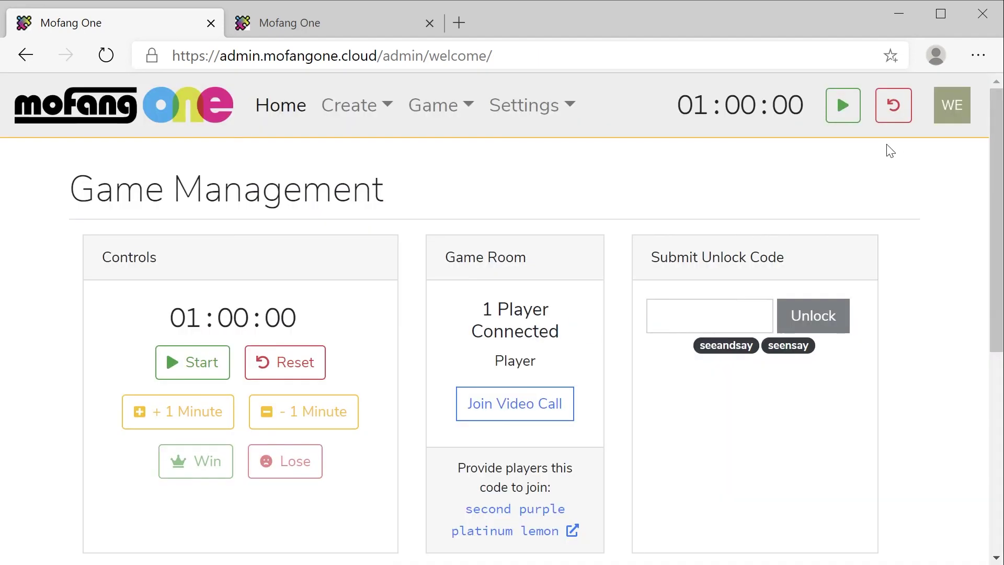
Start the game countdown and switch to the player's view.
click(843, 107)
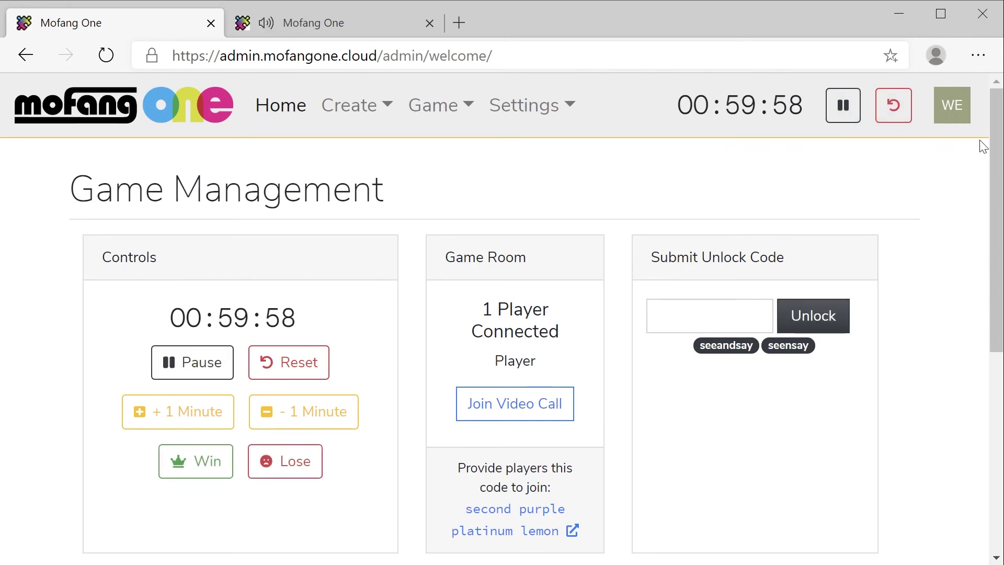
drag(997, 150, 994, 336)
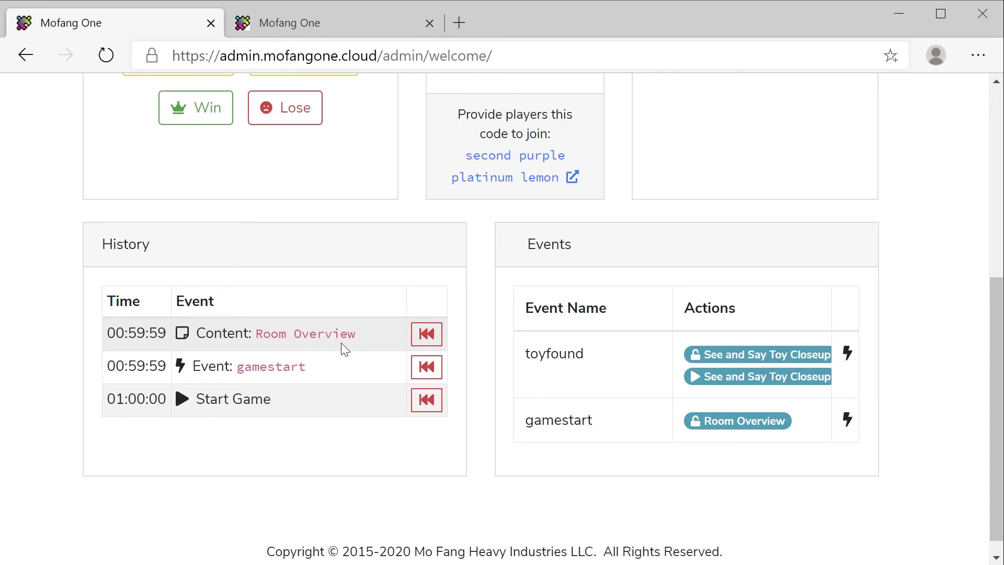
click(330, 30)
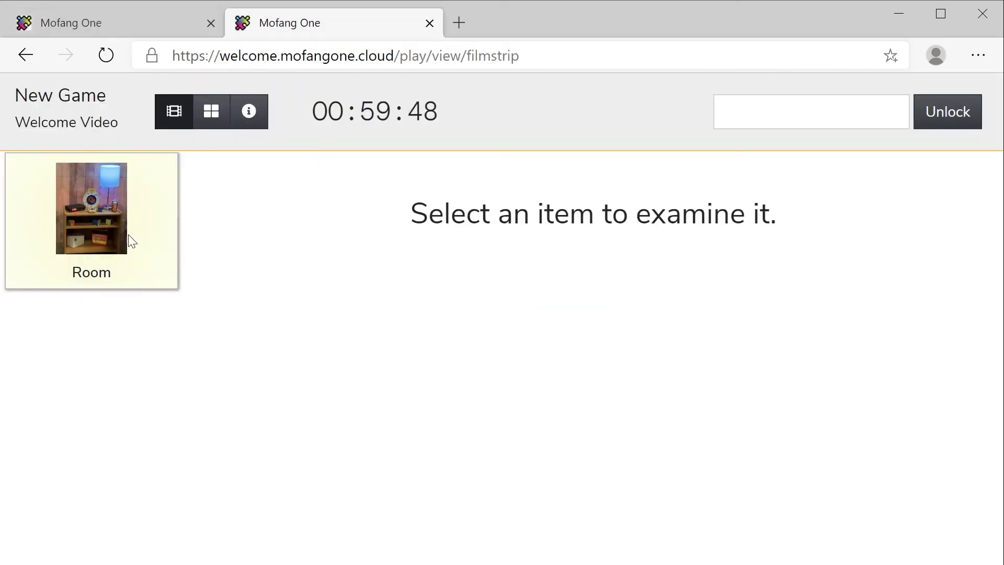
Open See and Say from the toy in the Room photo, then reset the game to 01:00:00.
click(110, 227)
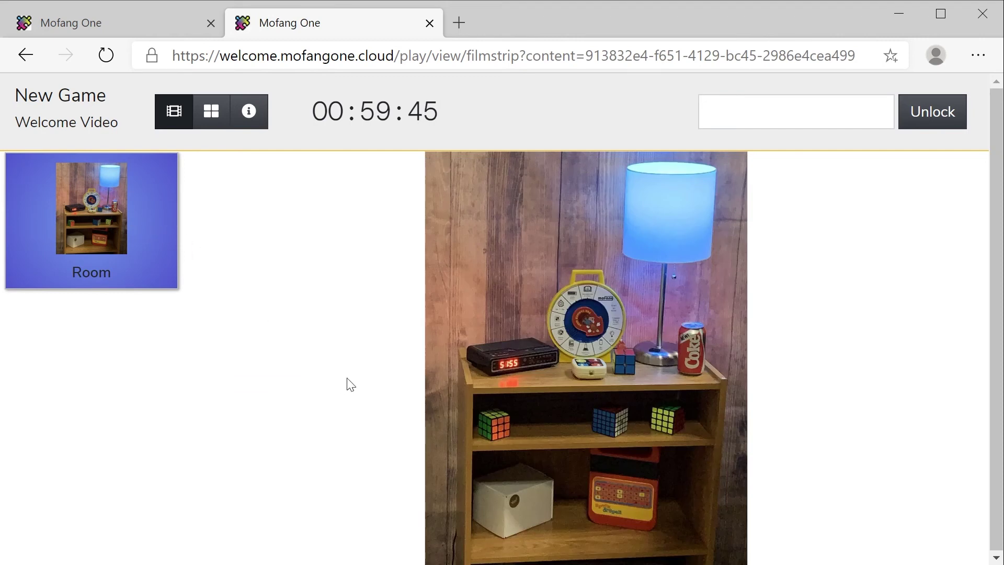
click(586, 327)
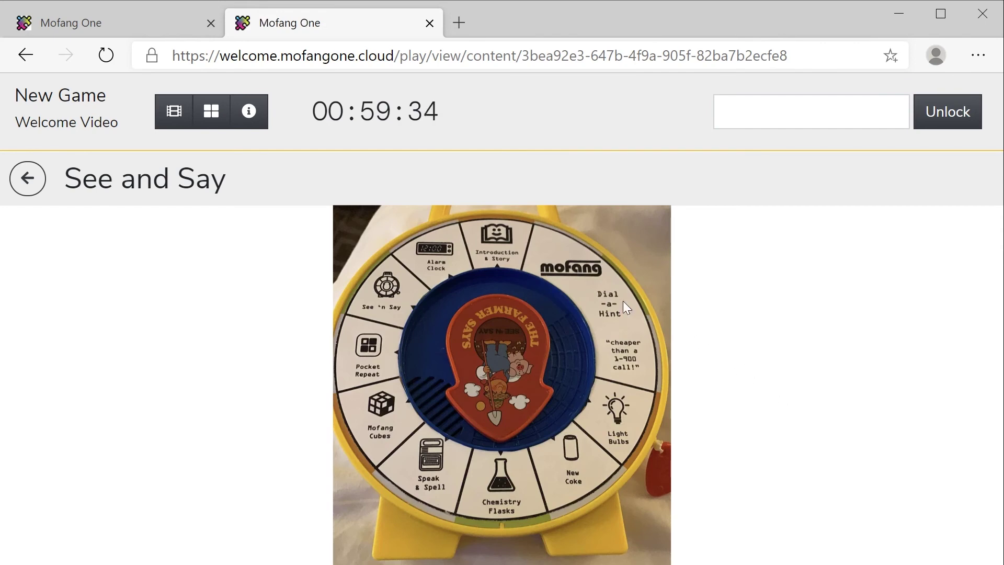
click(104, 23)
click(893, 105)
click(670, 243)
Open Theme settings and scroll through the header font list, currently Nunito Sans.
click(549, 105)
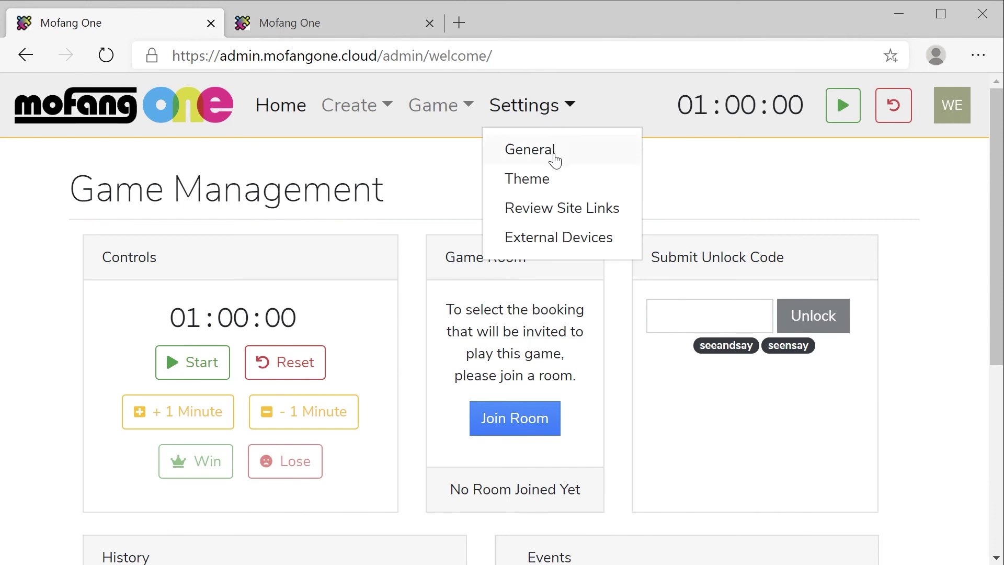
click(556, 181)
click(840, 471)
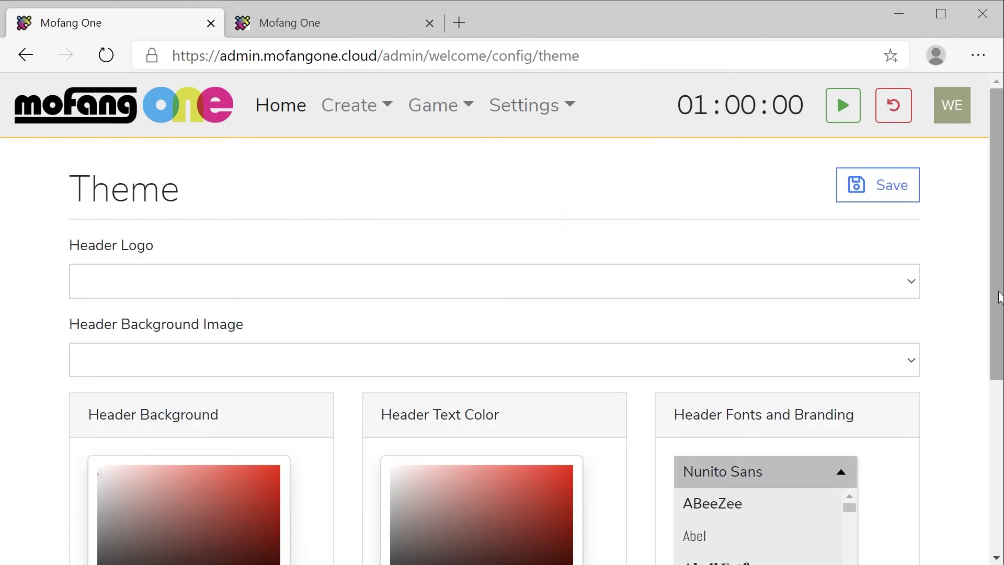
scroll(993, 307, down, 3)
drag(849, 362, 849, 419)
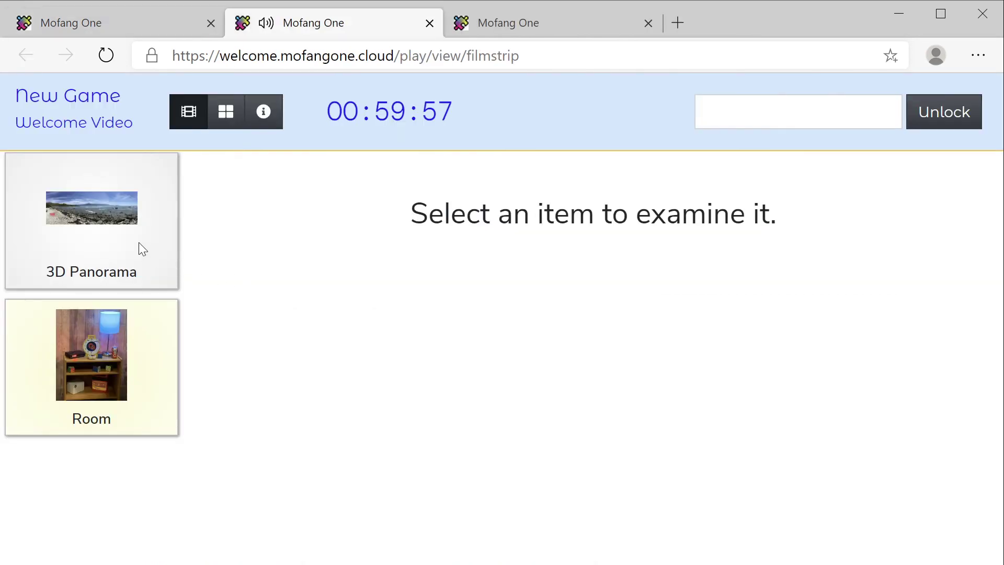
Look around the 3D Panorama toward the hillside and beach, then show content as a gallery.
click(114, 230)
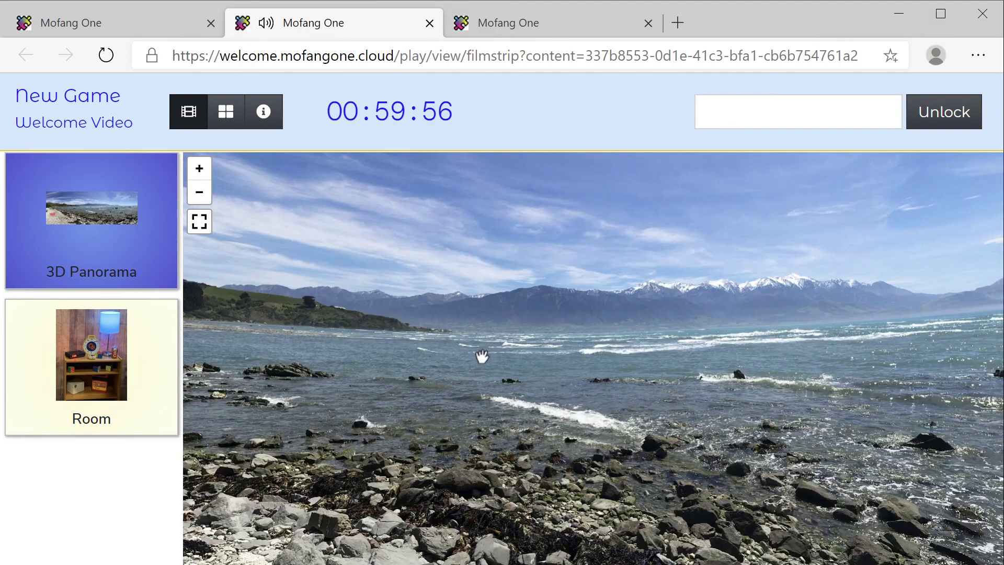
drag(405, 377, 754, 312)
drag(539, 352, 656, 382)
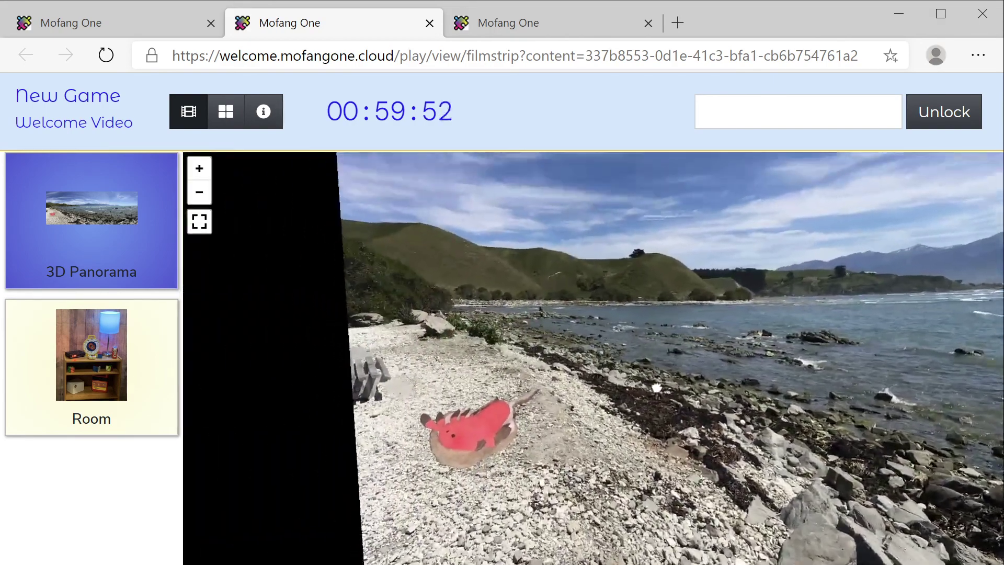
drag(845, 448, 646, 442)
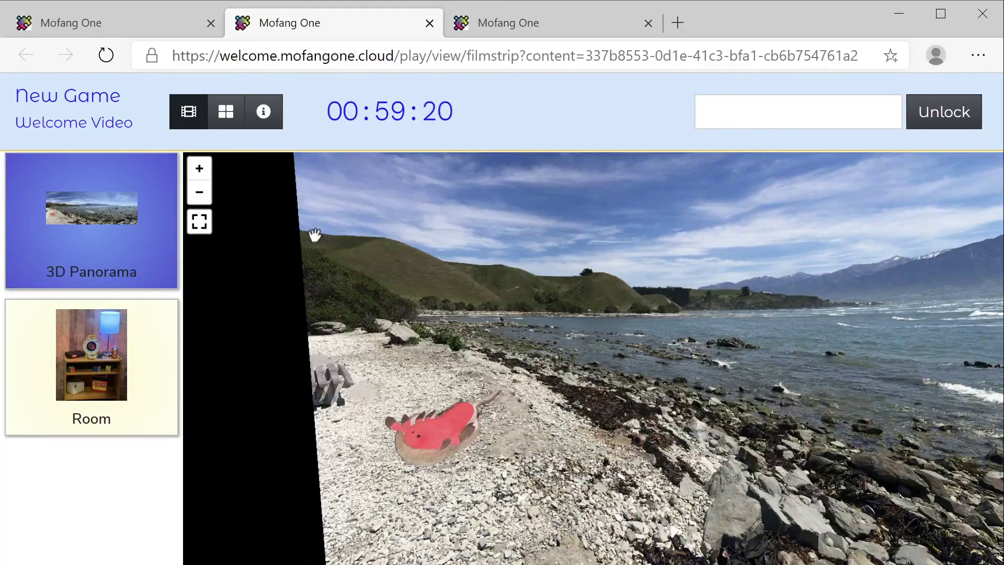
click(227, 116)
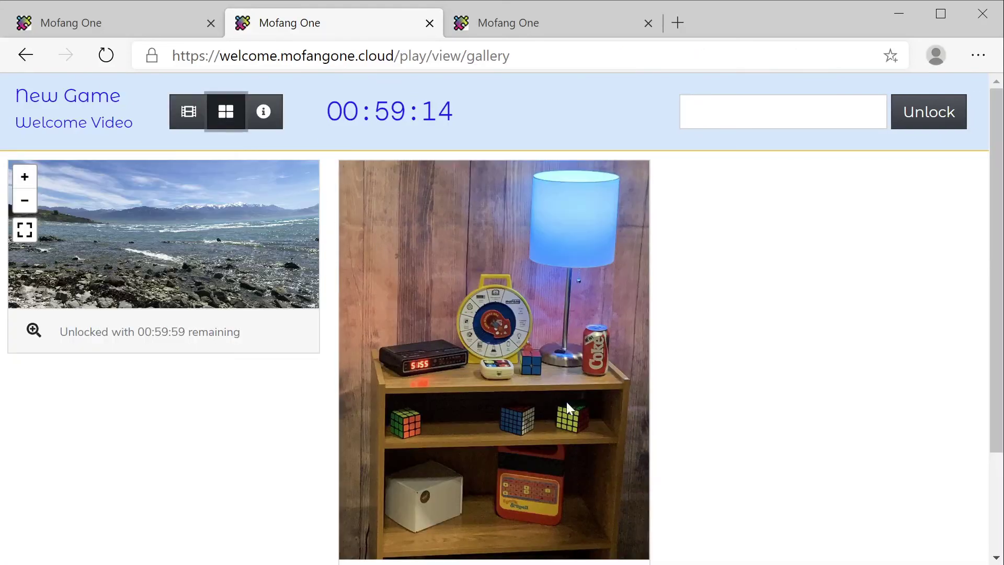